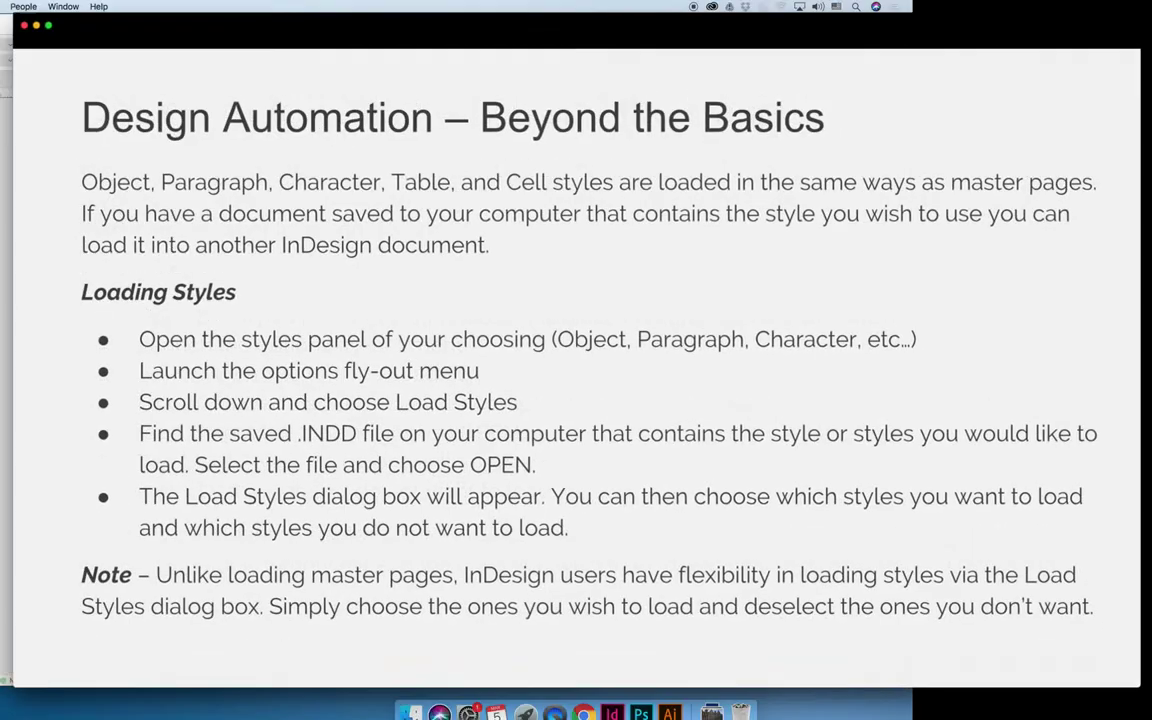
- Switch from the loading-styles slideshow to the Wizard of Oz book in InDesign
click(619, 702)
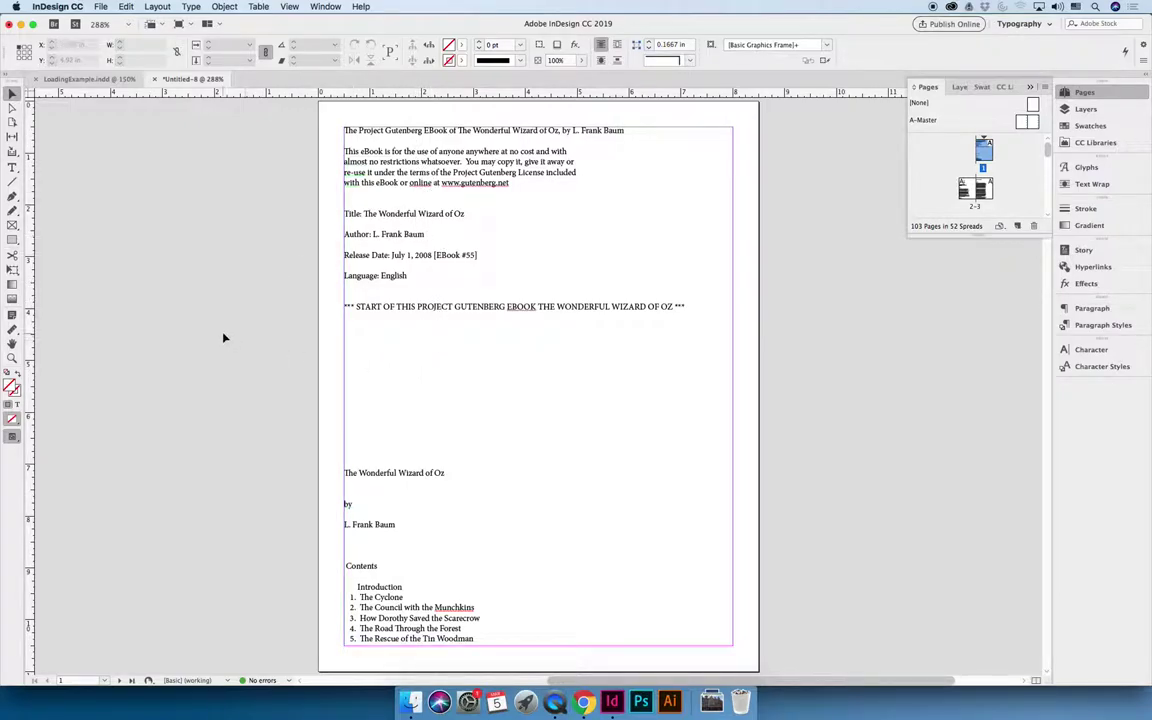
- Enlarge the Pages panel to show page 1 and spreads 2–9, then scroll back to the top
drag(985, 232, 980, 362)
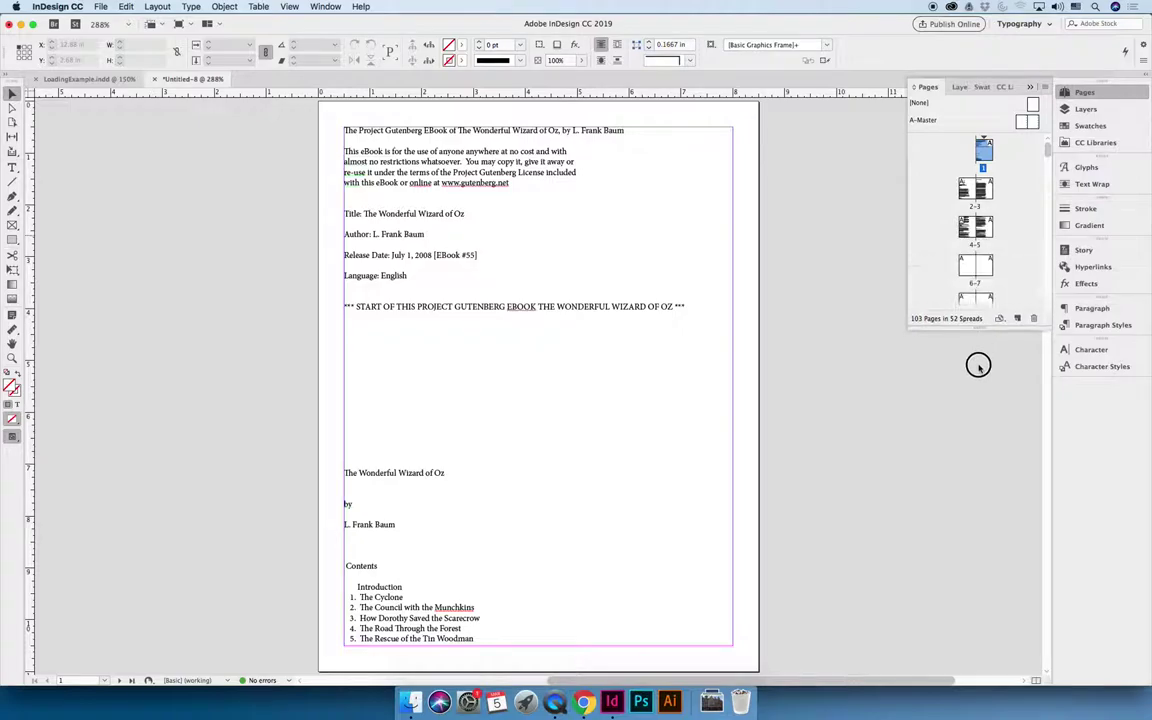
scroll(1004, 210, down, 10)
scroll(1004, 210, up, 10)
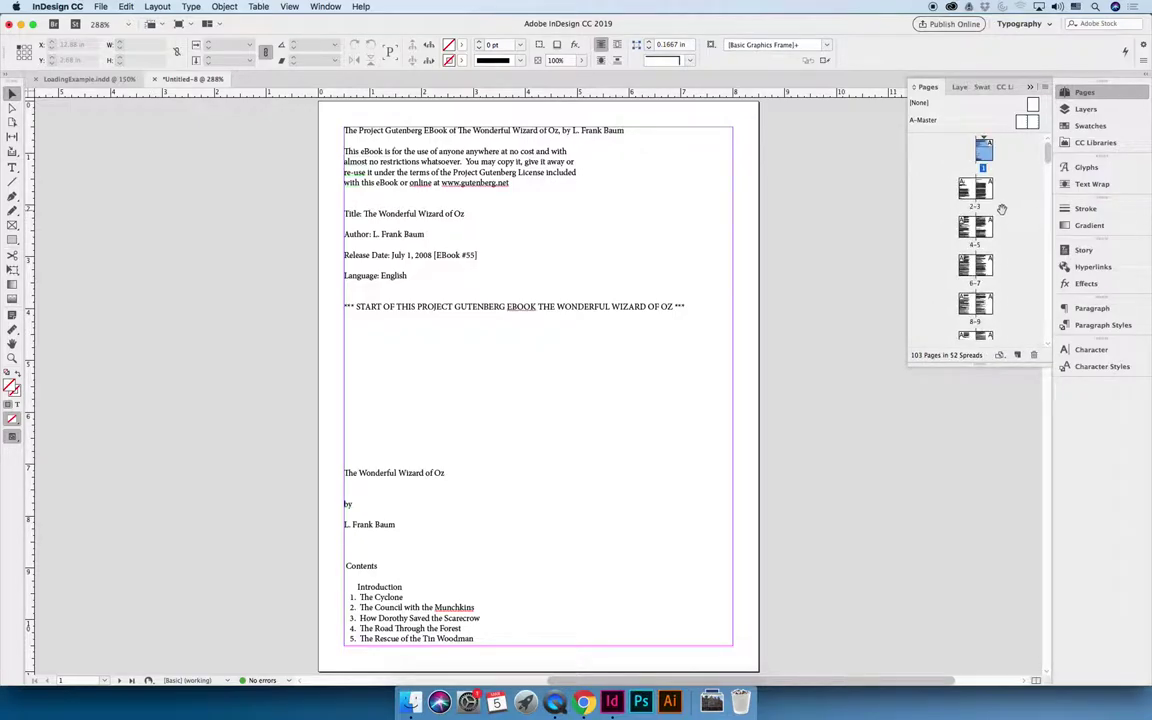
click(188, 175)
- Open the Swatches panel and float it over the page
click(1089, 126)
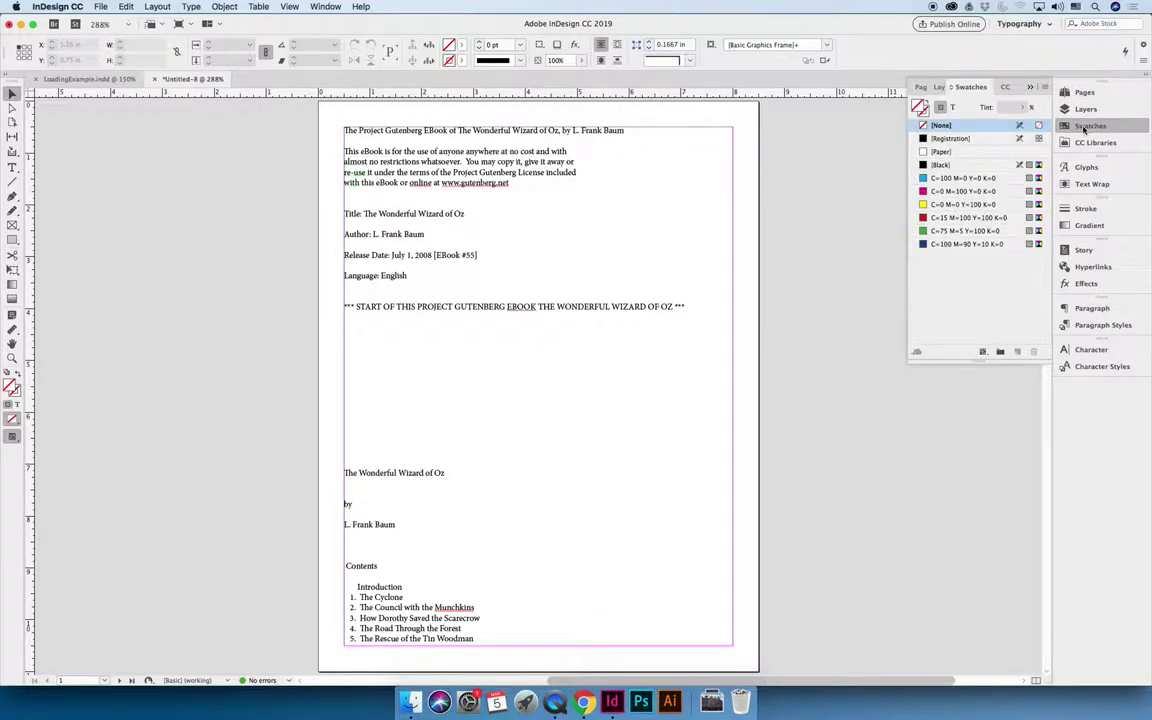
drag(927, 82, 652, 149)
click(930, 82)
click(803, 141)
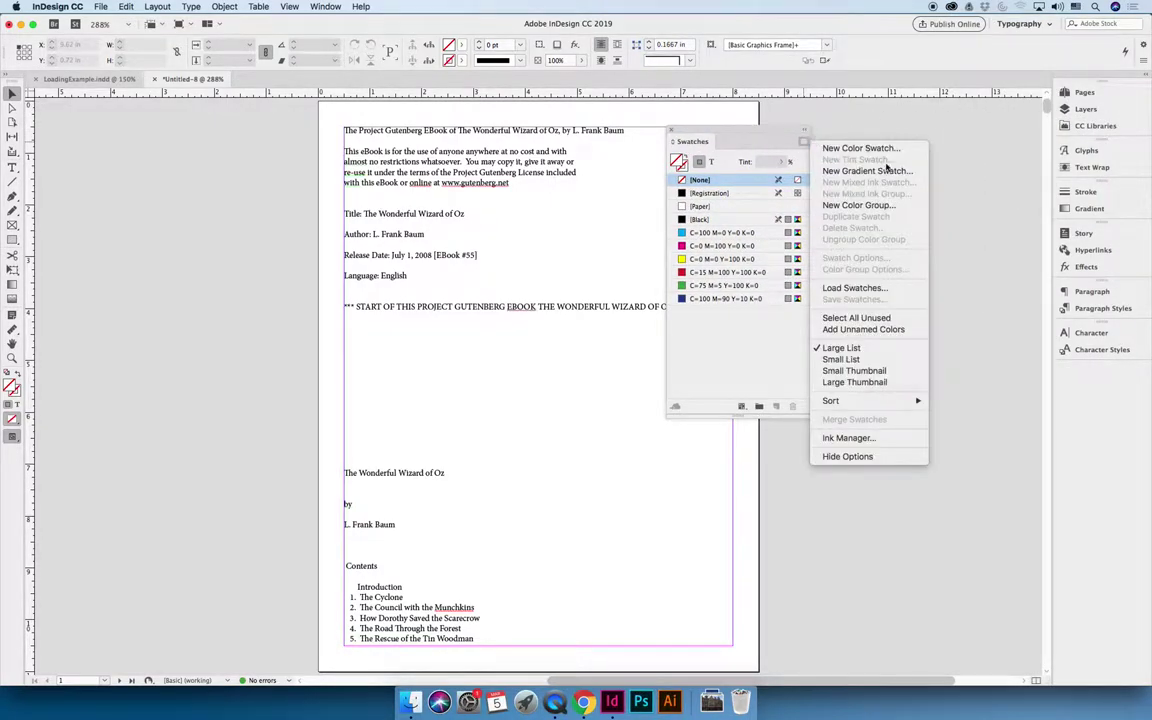
click(655, 297)
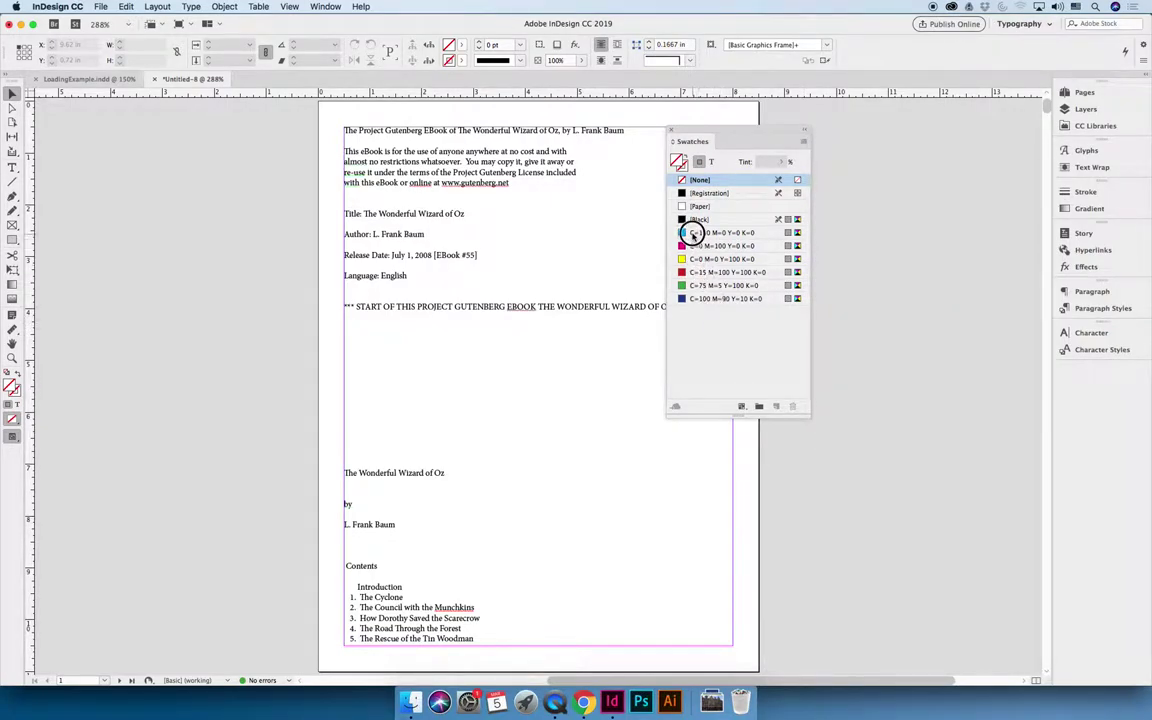
- Delete the six default colour swatches, keeping None, Registration, Paper and Black
click(701, 234)
shift+click(718, 298)
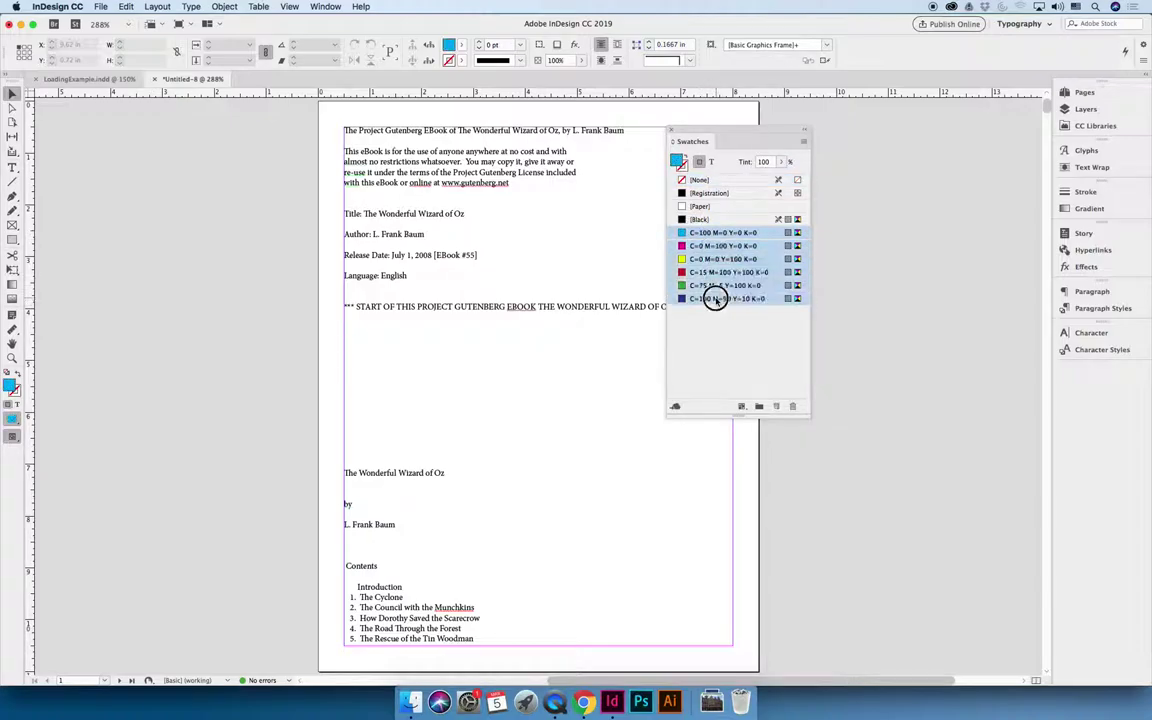
click(794, 407)
click(652, 391)
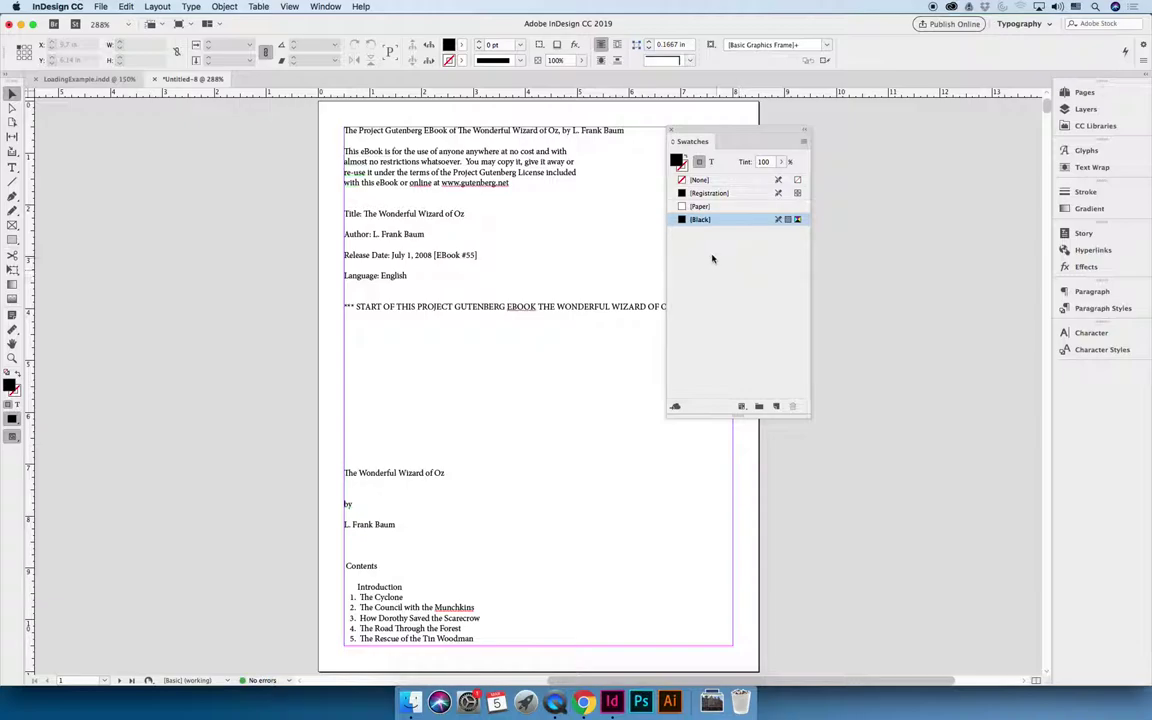
- Load the pale yellow, dark blue, orange and green swatches from Desktop's Swatches.ase
click(803, 142)
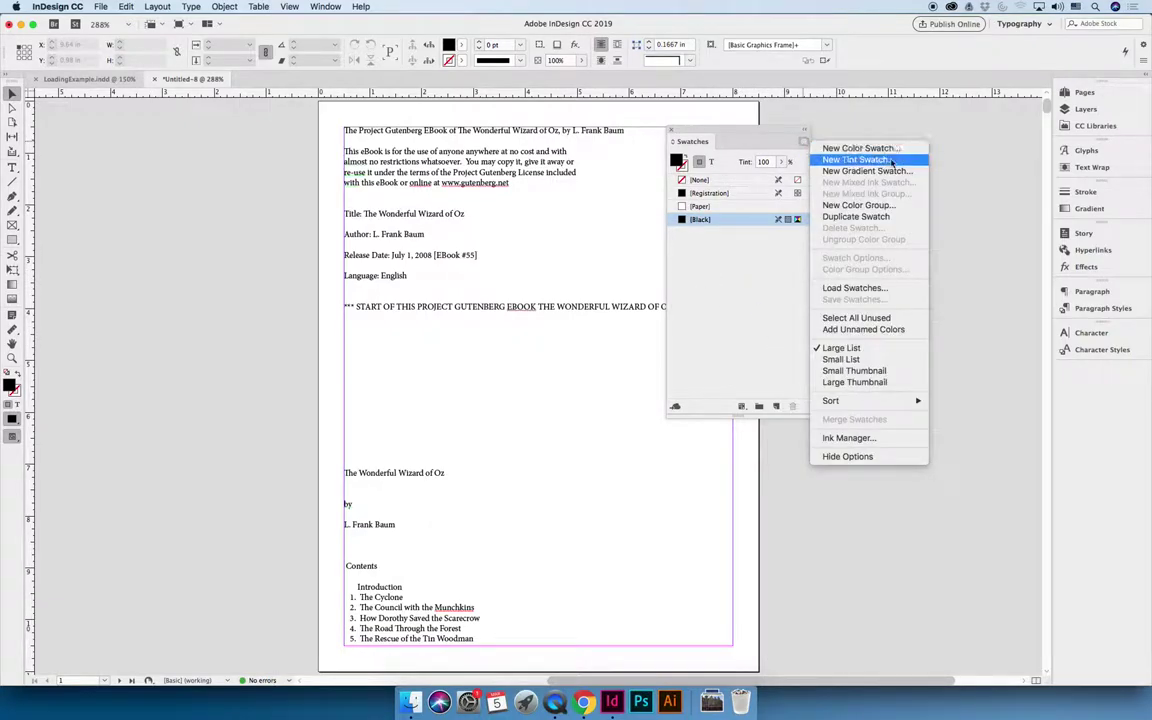
click(886, 289)
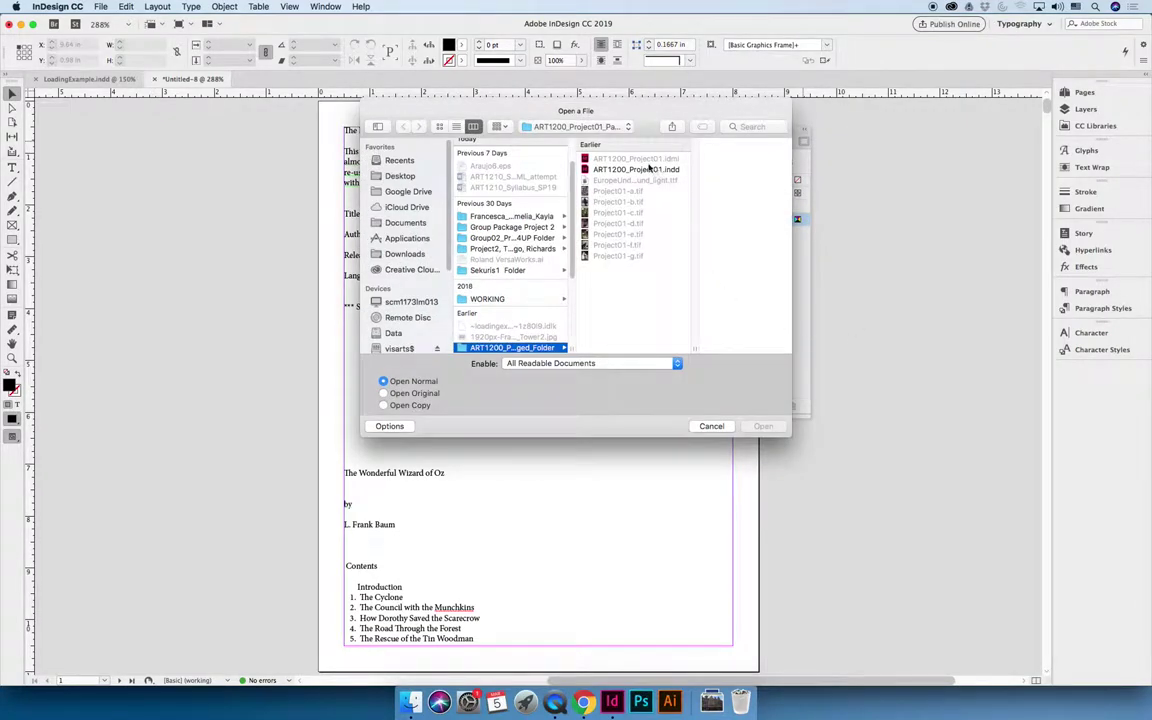
click(590, 126)
click(586, 134)
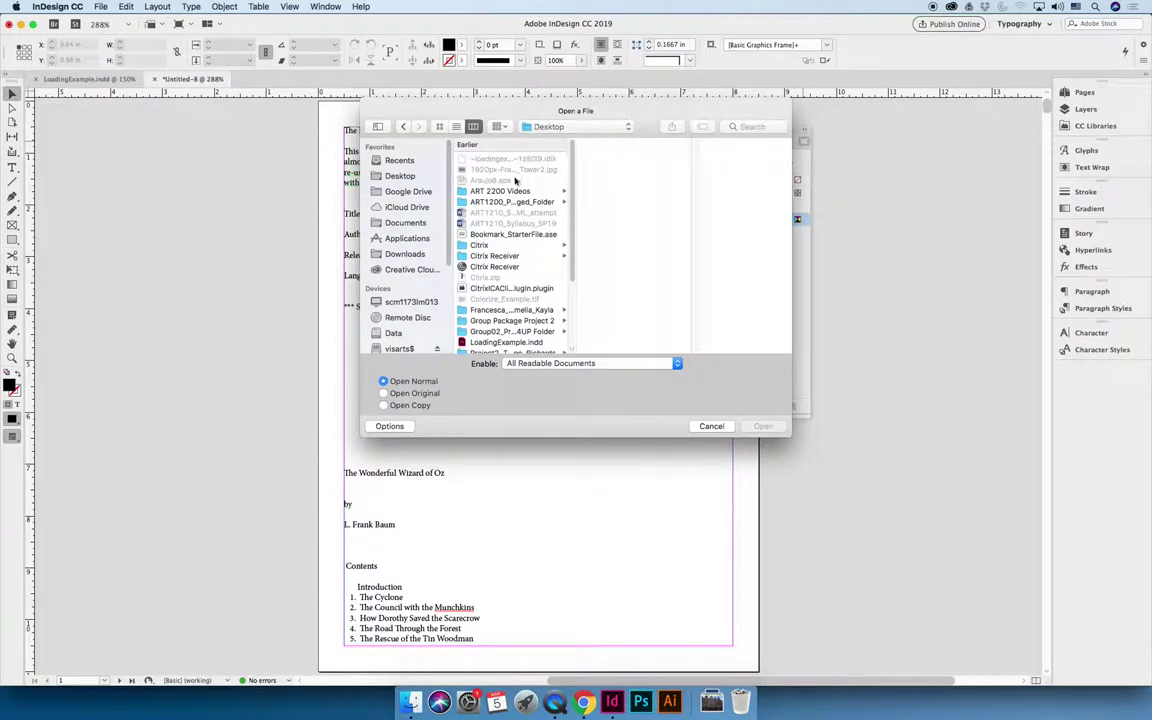
scroll(572, 231, down, 2)
scroll(572, 231, down, 5)
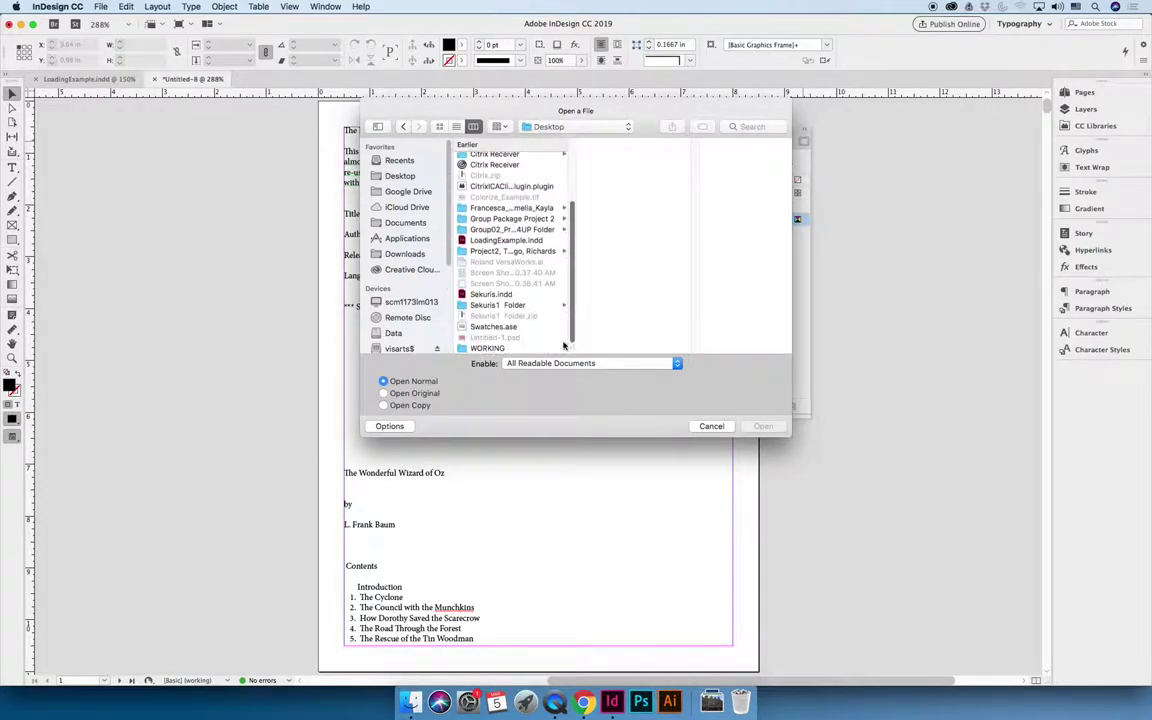
click(493, 326)
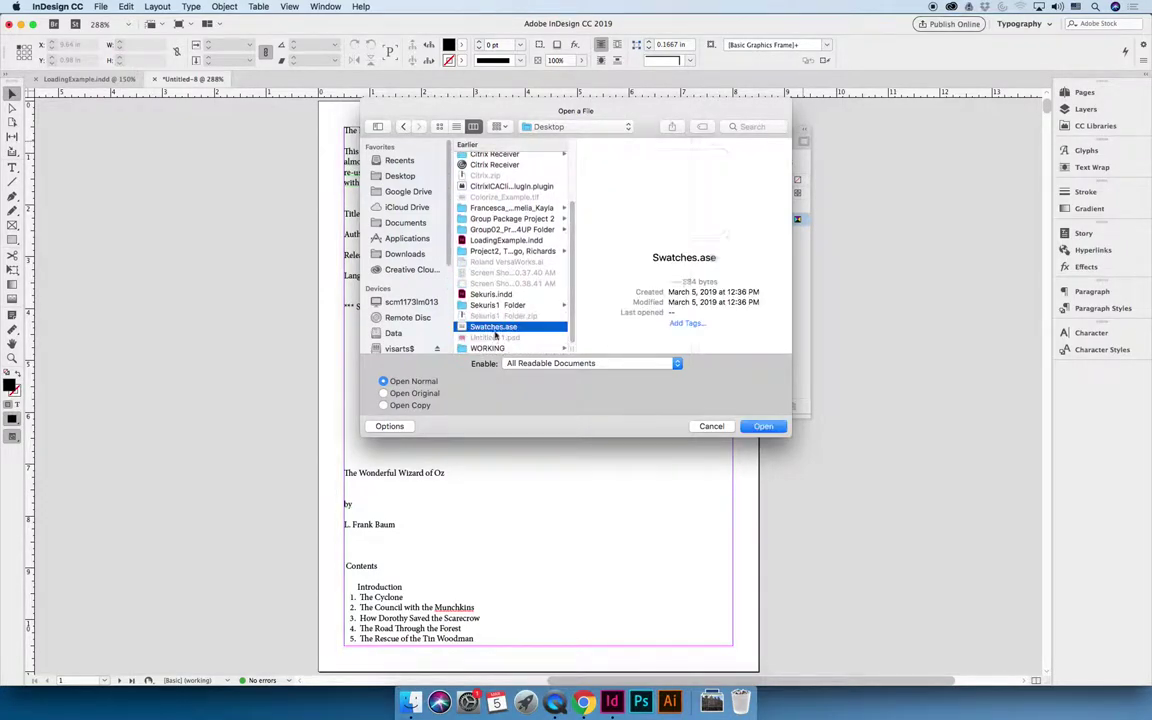
click(763, 427)
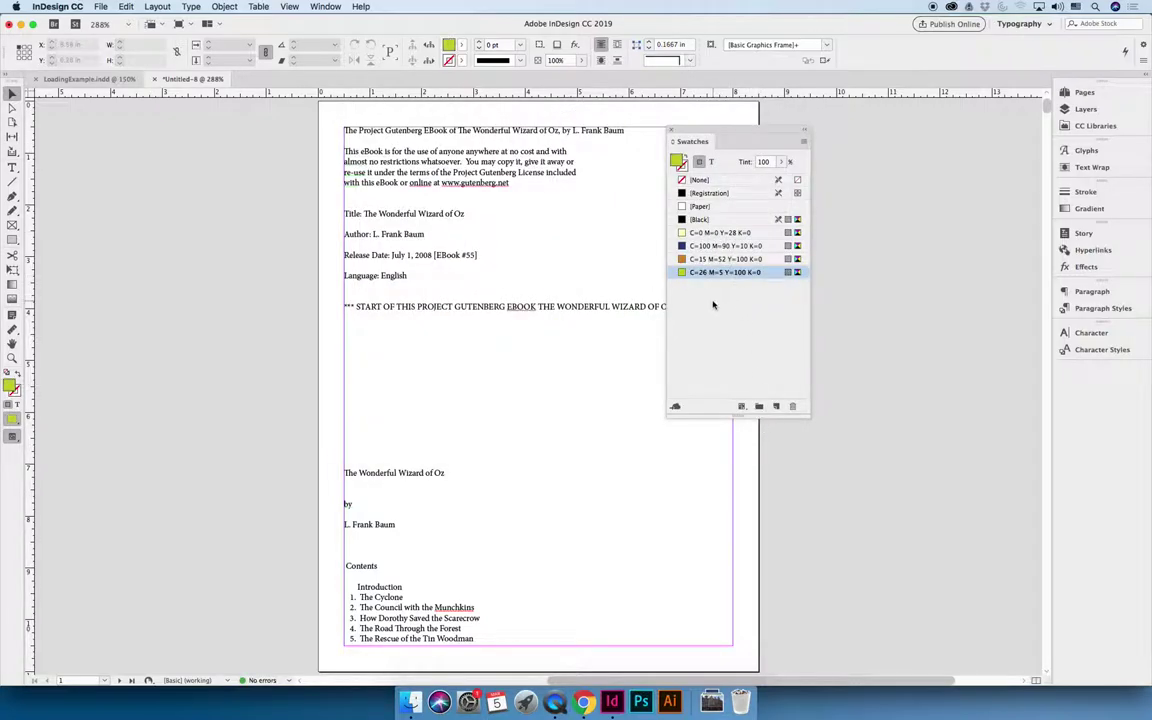
drag(705, 129, 891, 128)
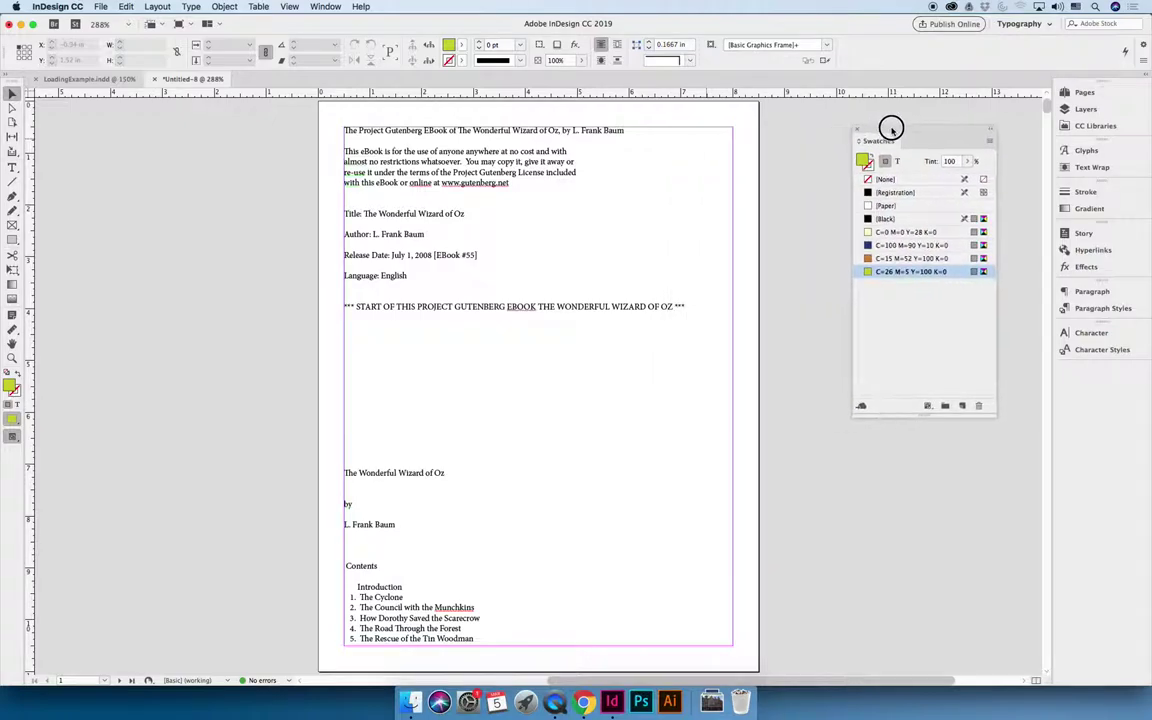
- Float the Pages panel over the document and close the Swatches panel
click(1079, 96)
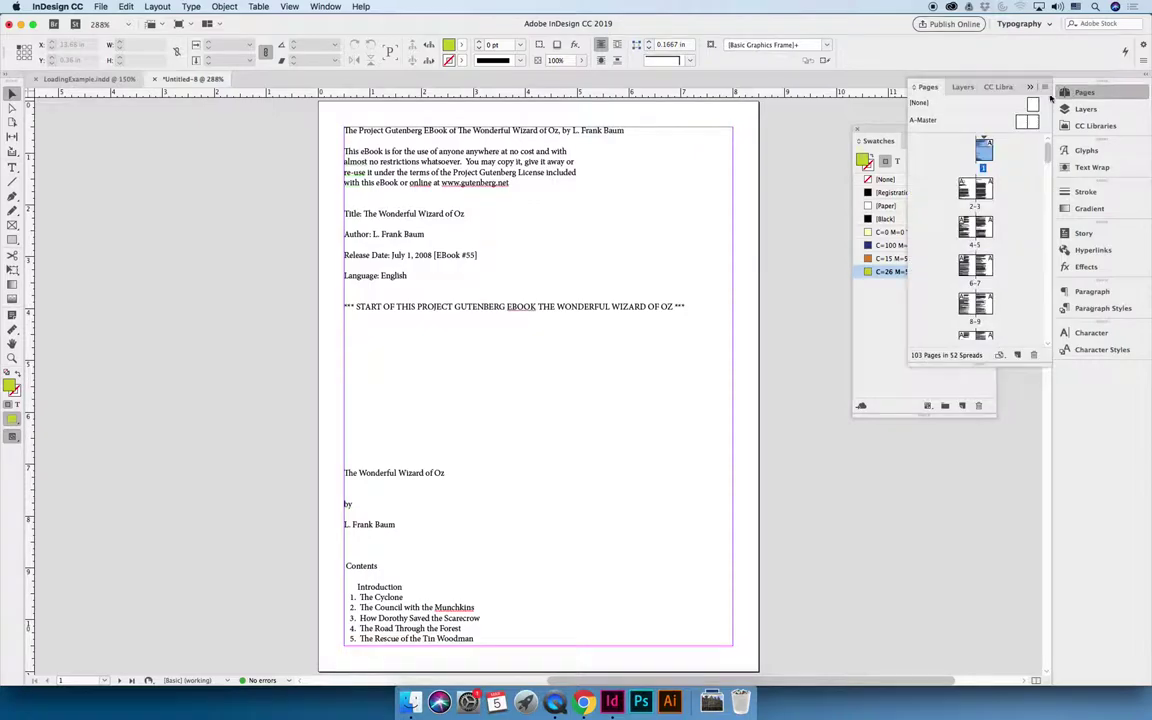
drag(890, 86, 579, 200)
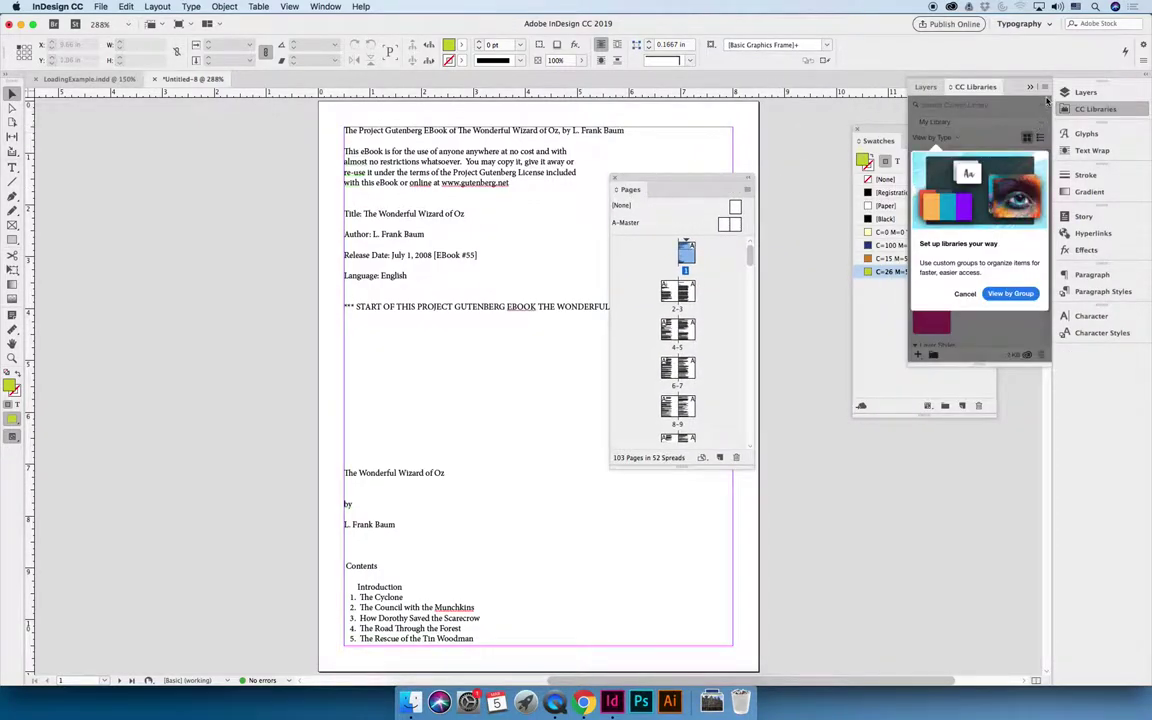
click(857, 128)
drag(686, 181, 761, 150)
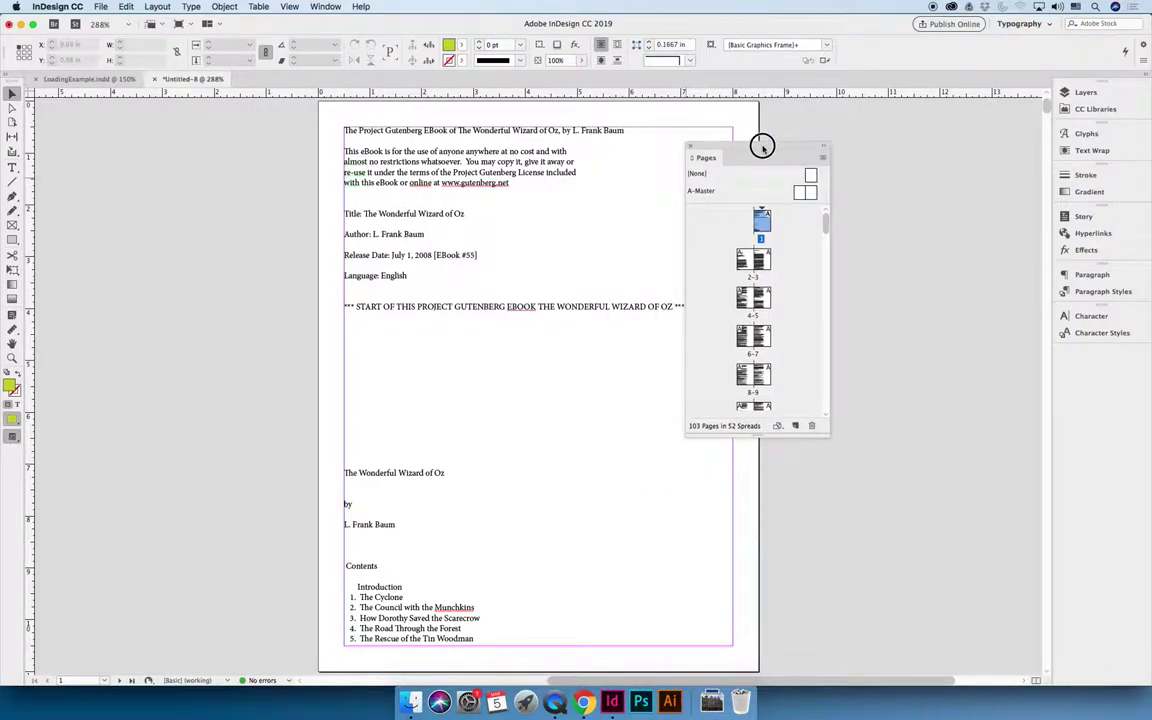
- Reposition the floating Pages panel over the left part of the page
click(823, 161)
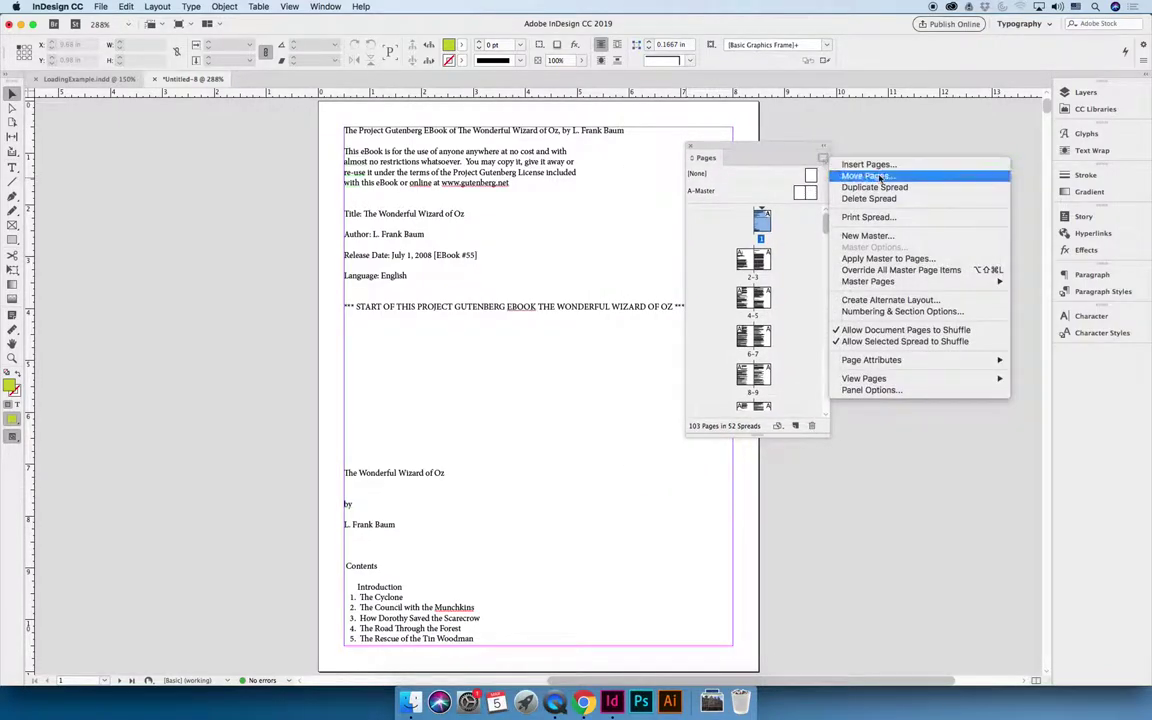
mouse_move(909, 283)
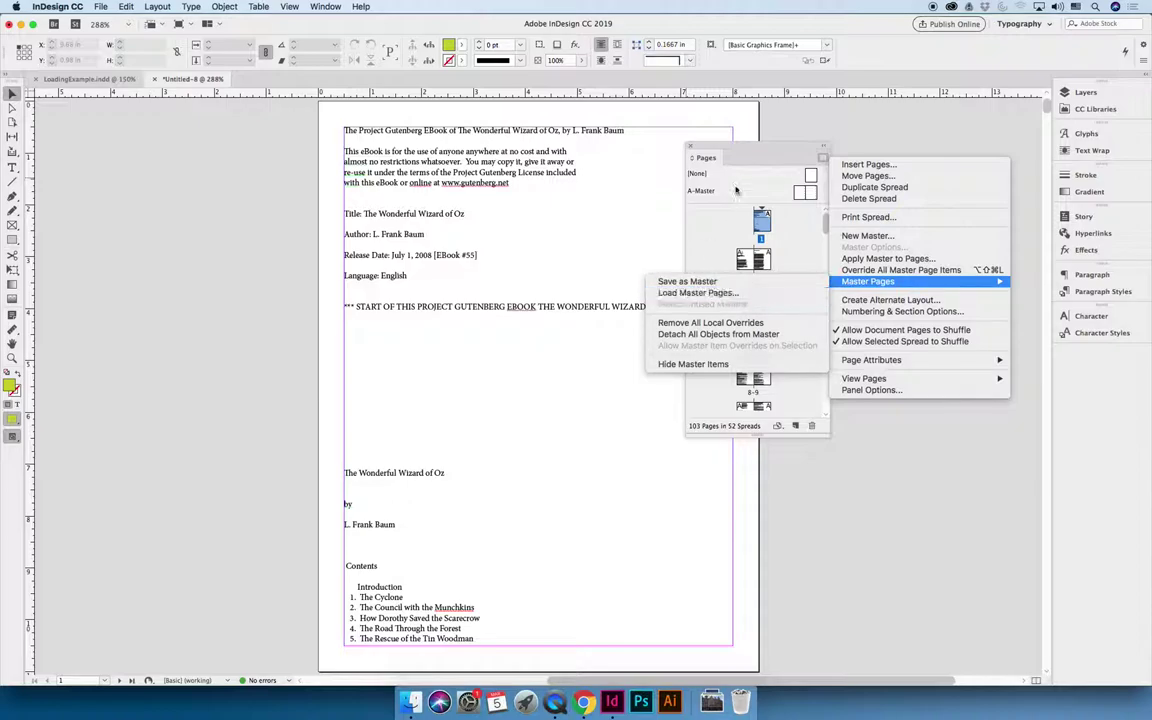
click(740, 147)
drag(724, 147, 418, 141)
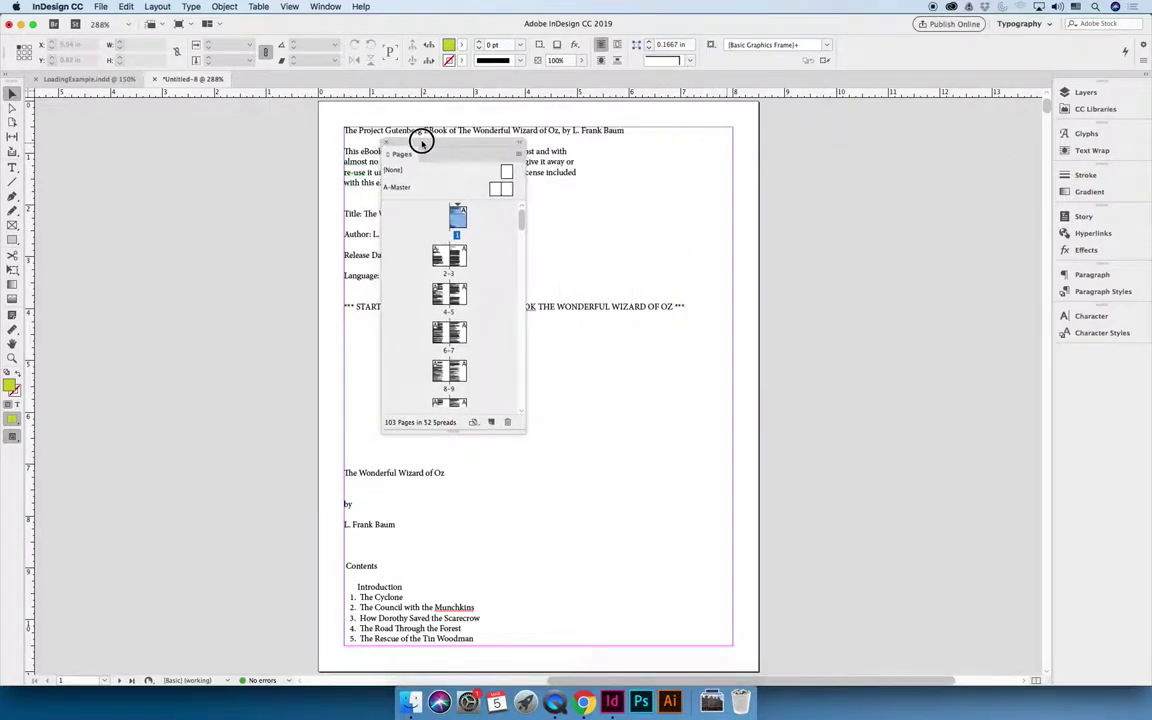
click(519, 154)
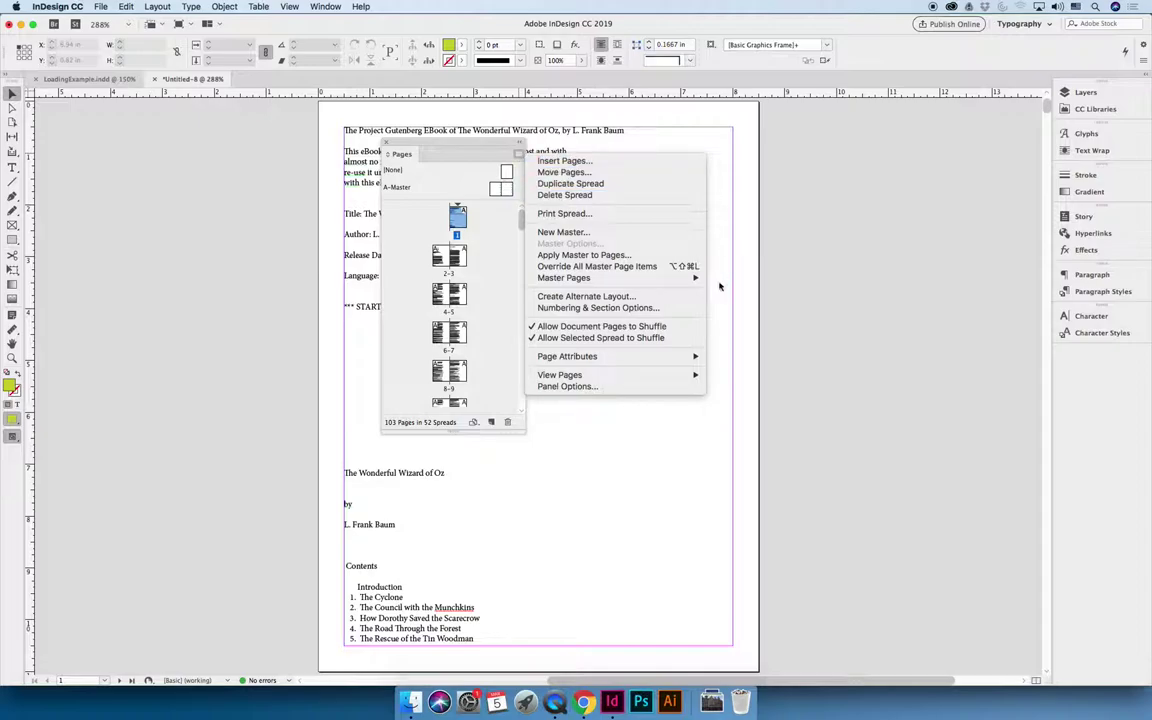
mouse_move(640, 277)
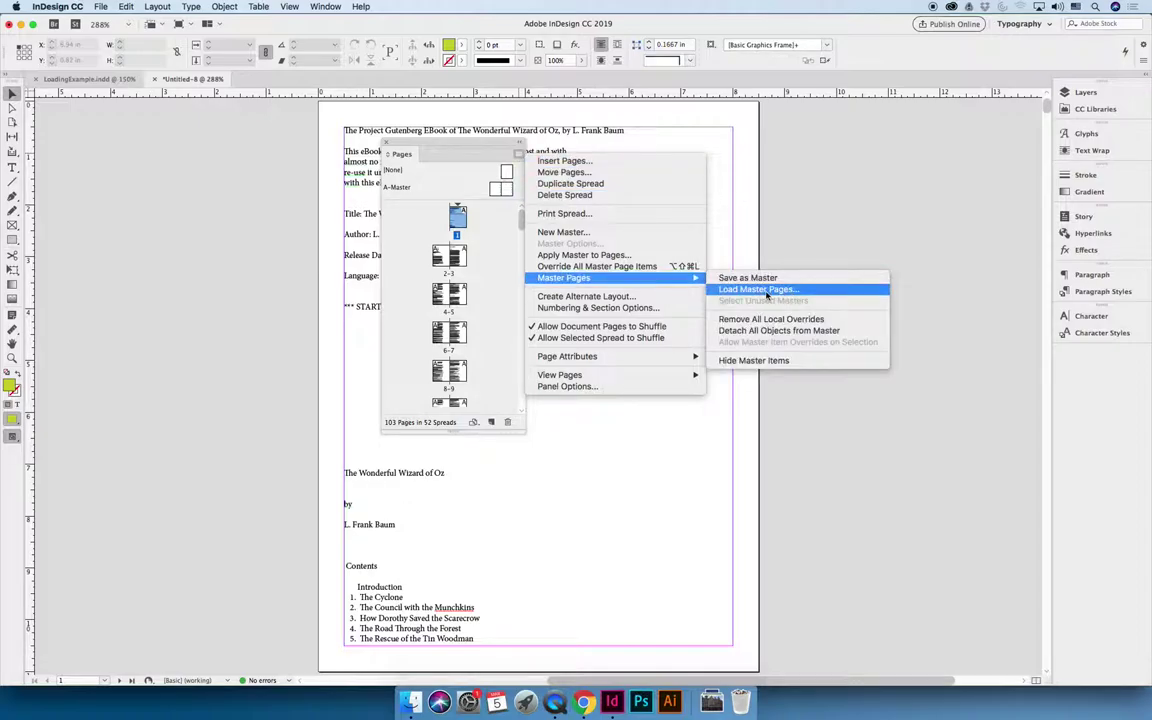
- Load master pages from LoadingExample.indd on the Desktop, choosing Rename in the alert
click(803, 290)
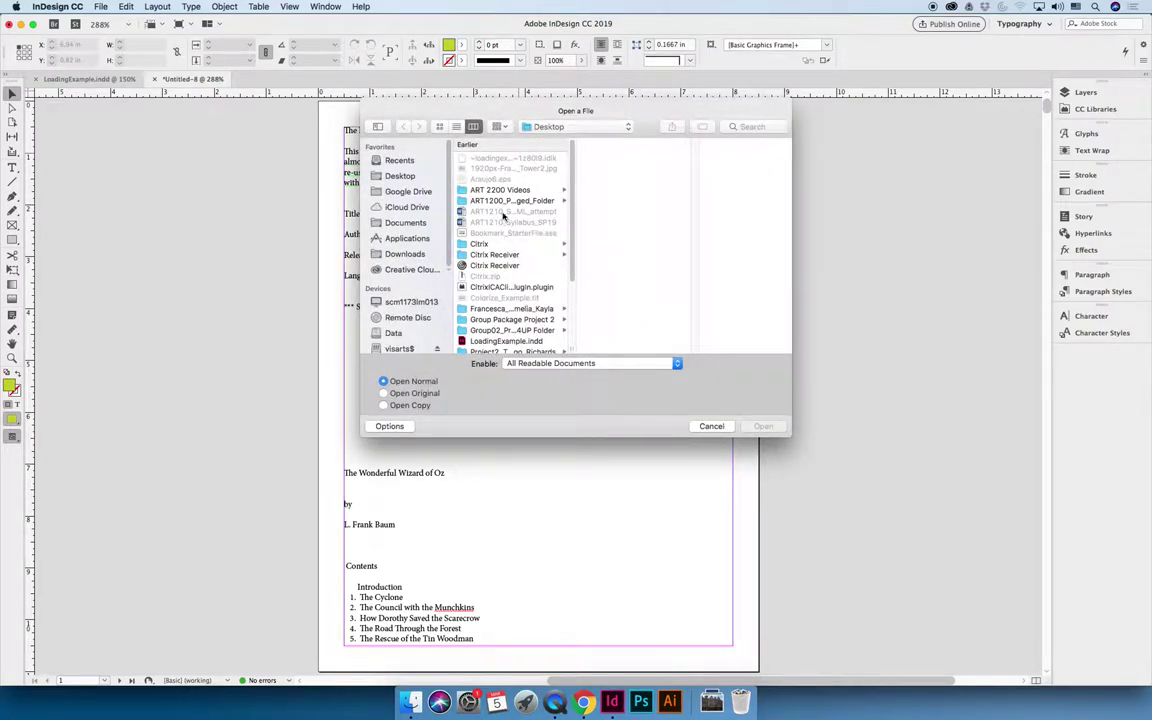
drag(572, 244, 581, 280)
click(530, 281)
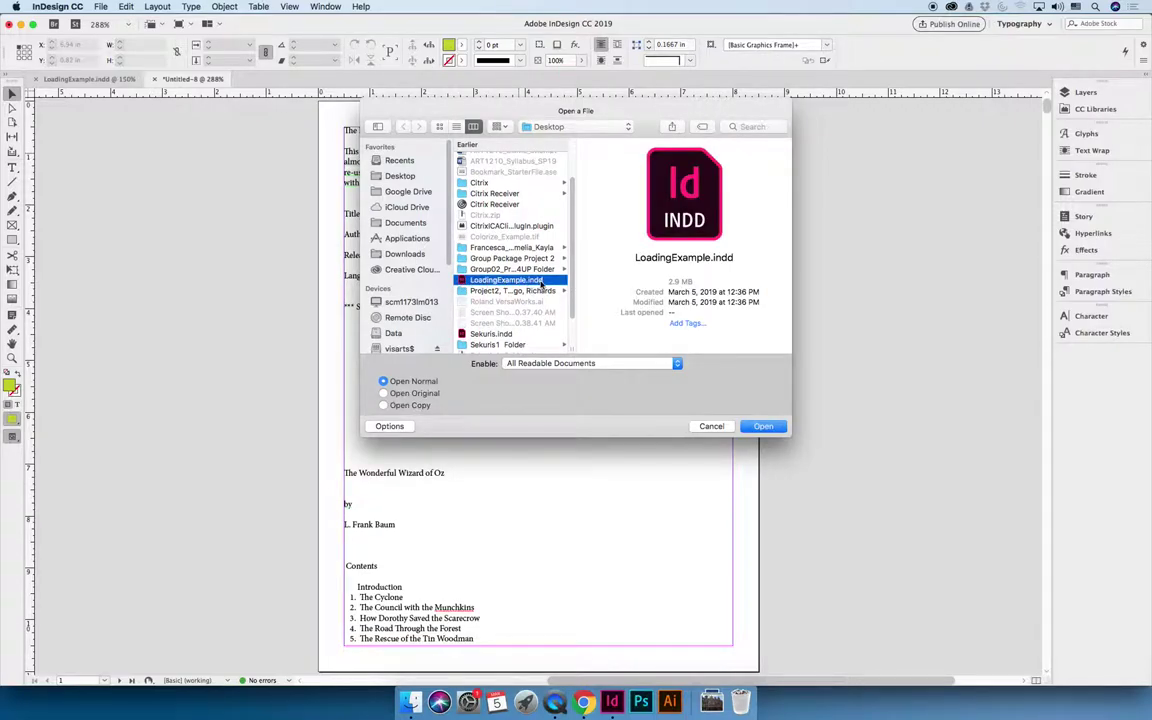
click(768, 427)
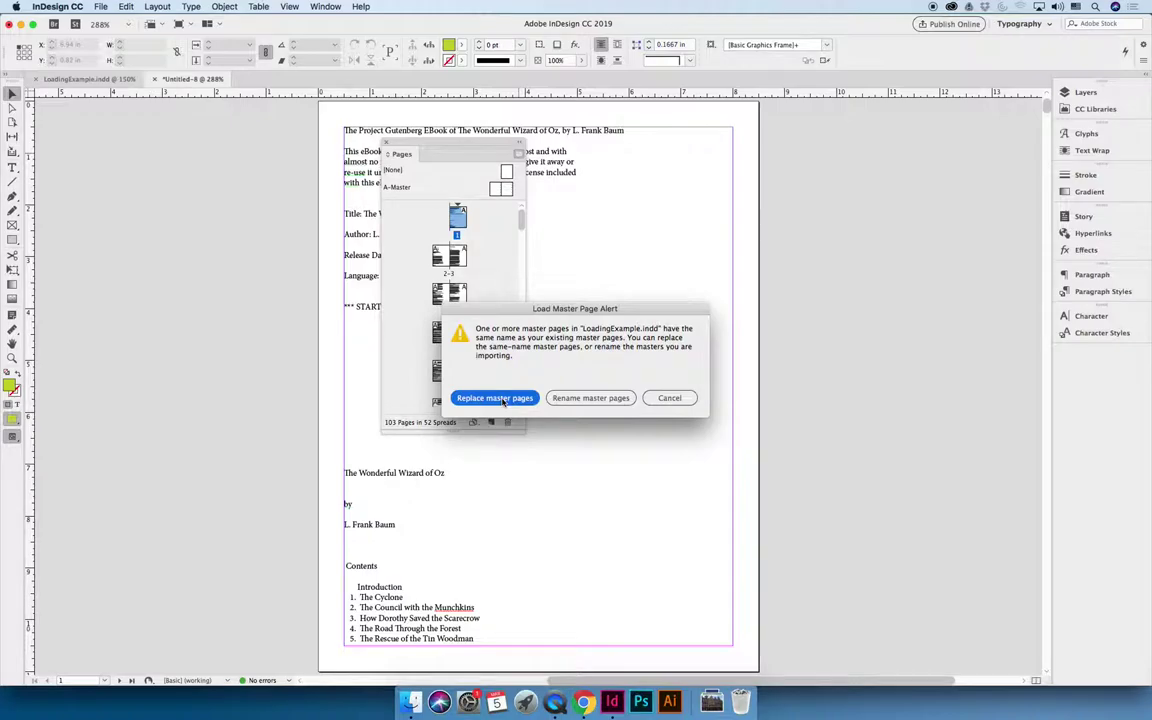
click(605, 406)
- Replace the old masters with the loaded A-Master and apply it to page 1
click(482, 398)
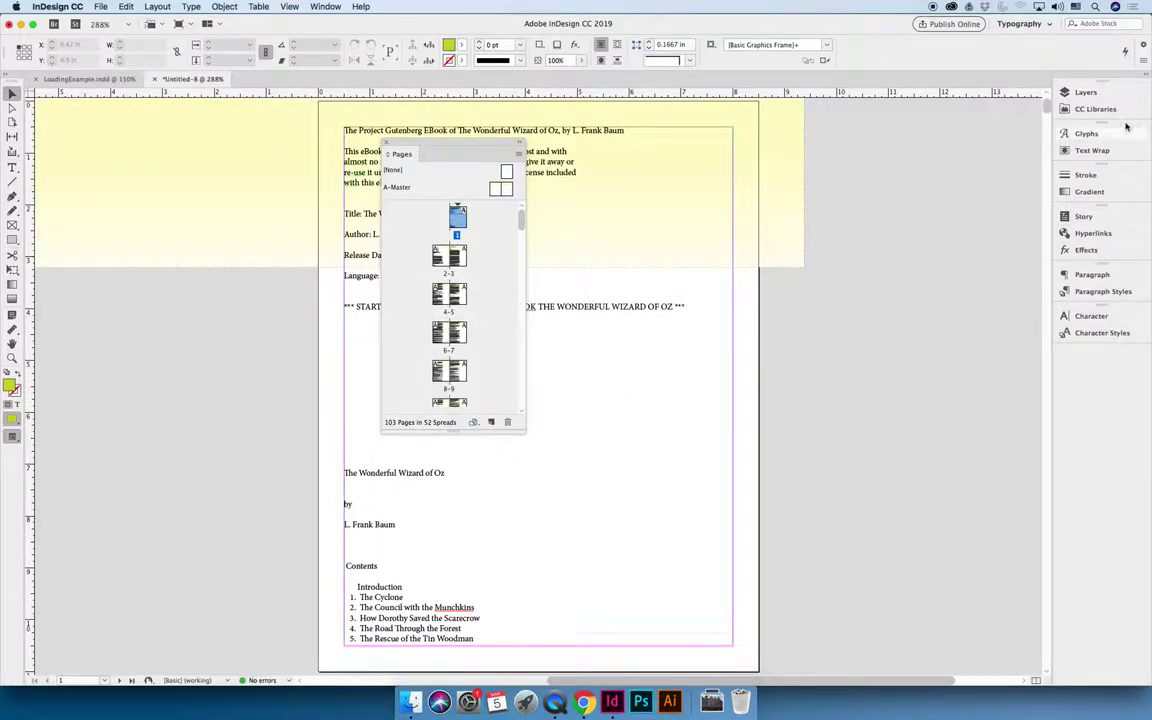
double_click(506, 189)
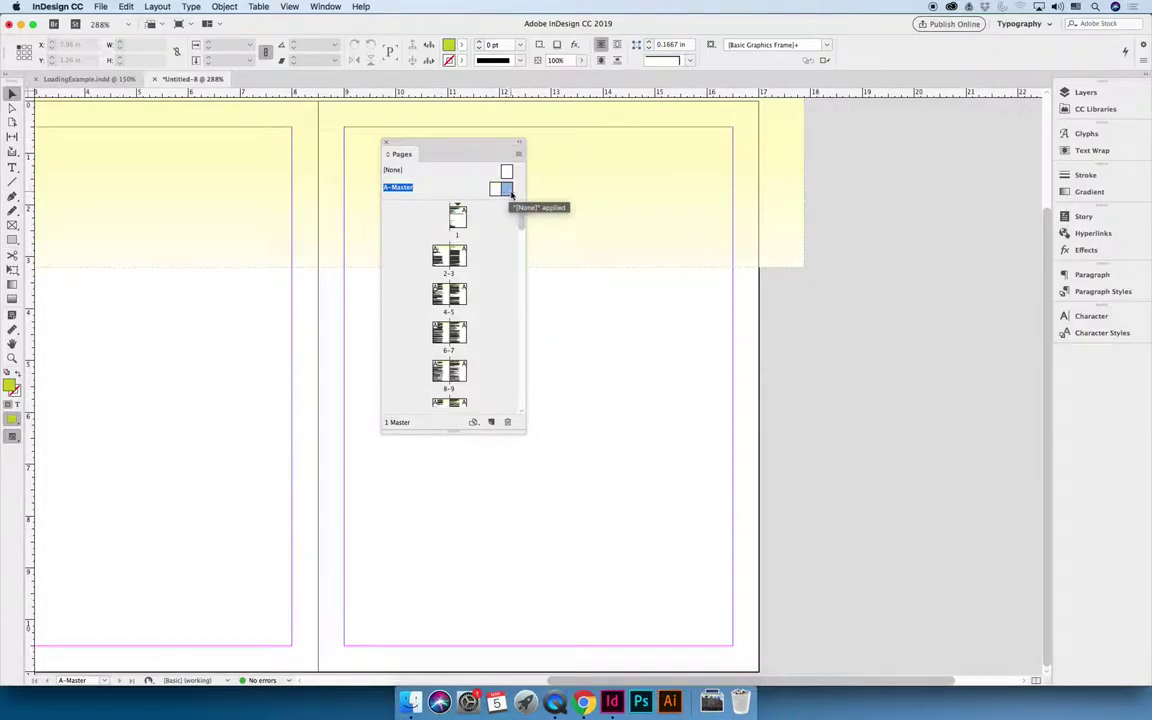
key(super+alt+0)
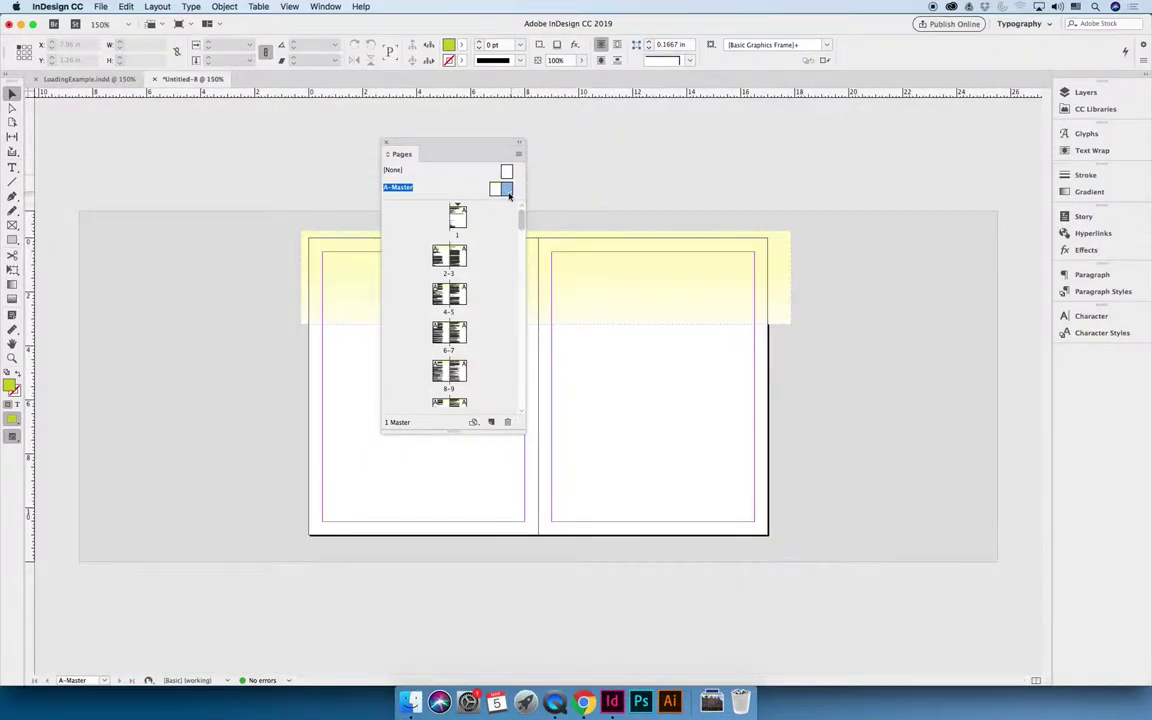
drag(470, 143, 196, 183)
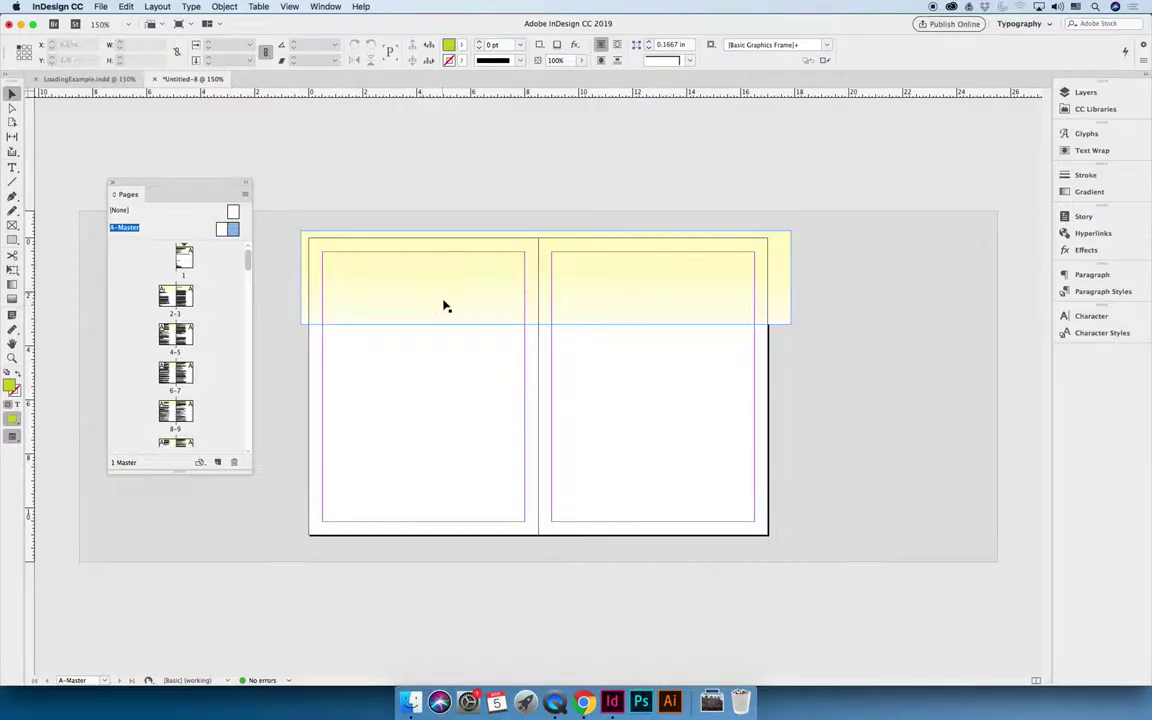
click(165, 229)
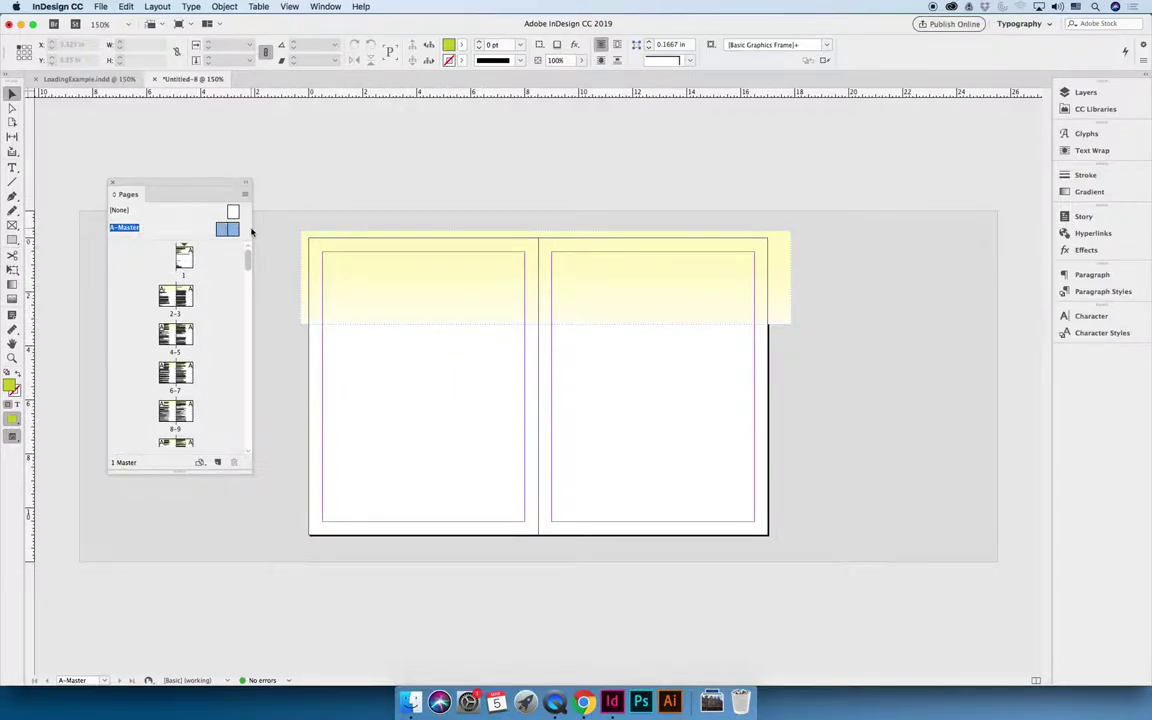
drag(228, 229, 185, 260)
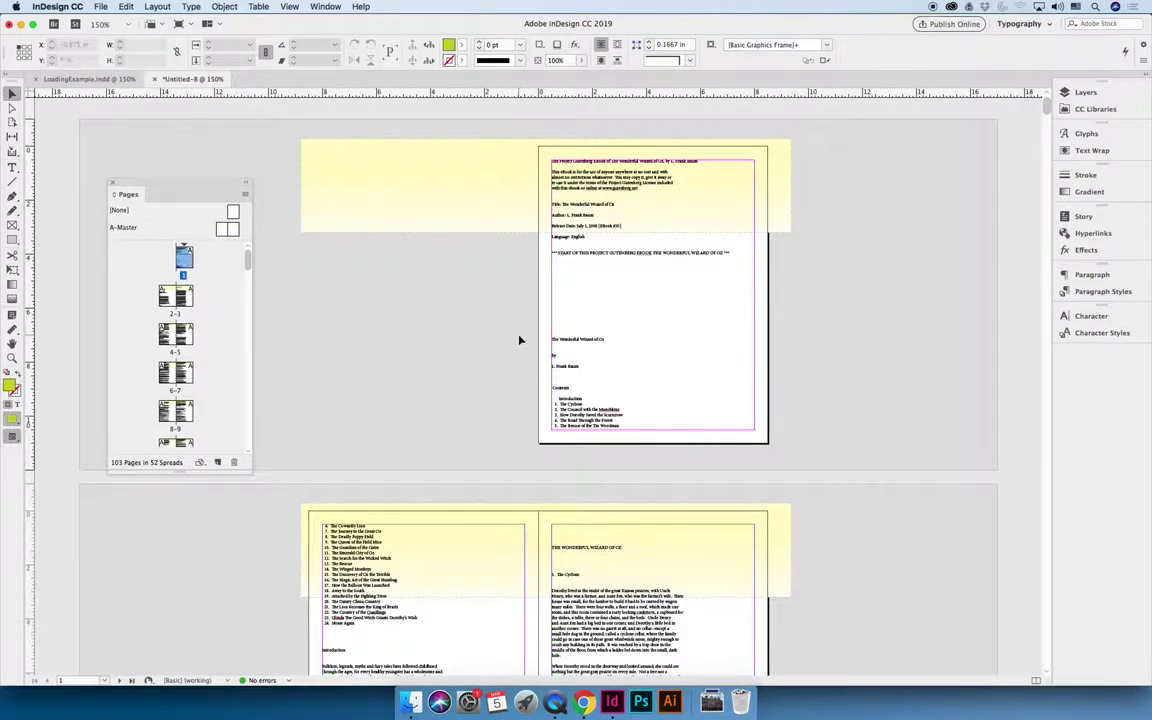
- Preview the yellow-fade pages in Presentation mode, then return to normal view
drag(12, 437, 62, 489)
click(73, 503)
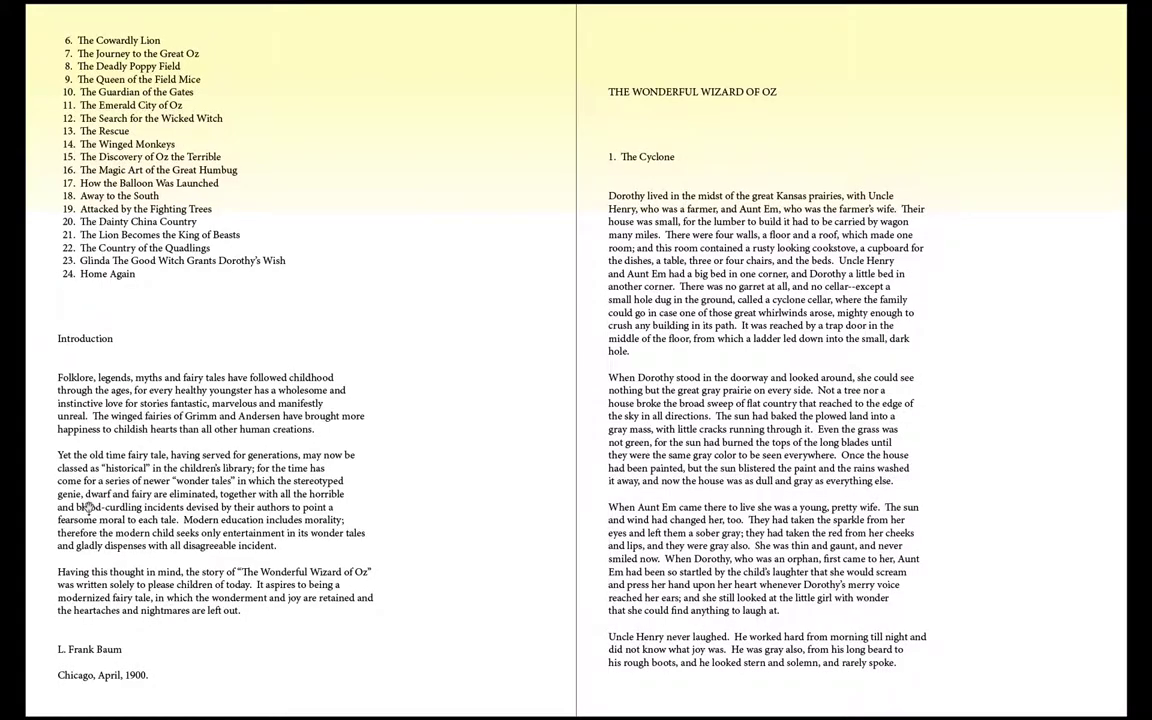
scroll(88, 507, down, 5)
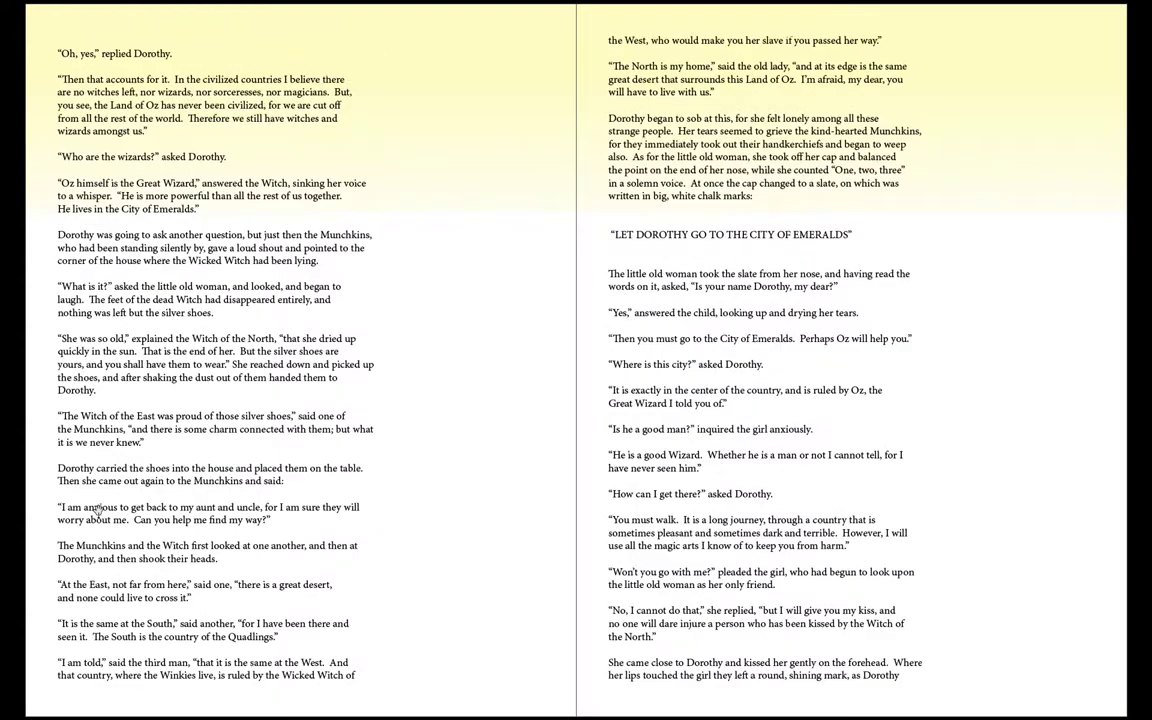
scroll(98, 512, up, 5)
key(Escape)
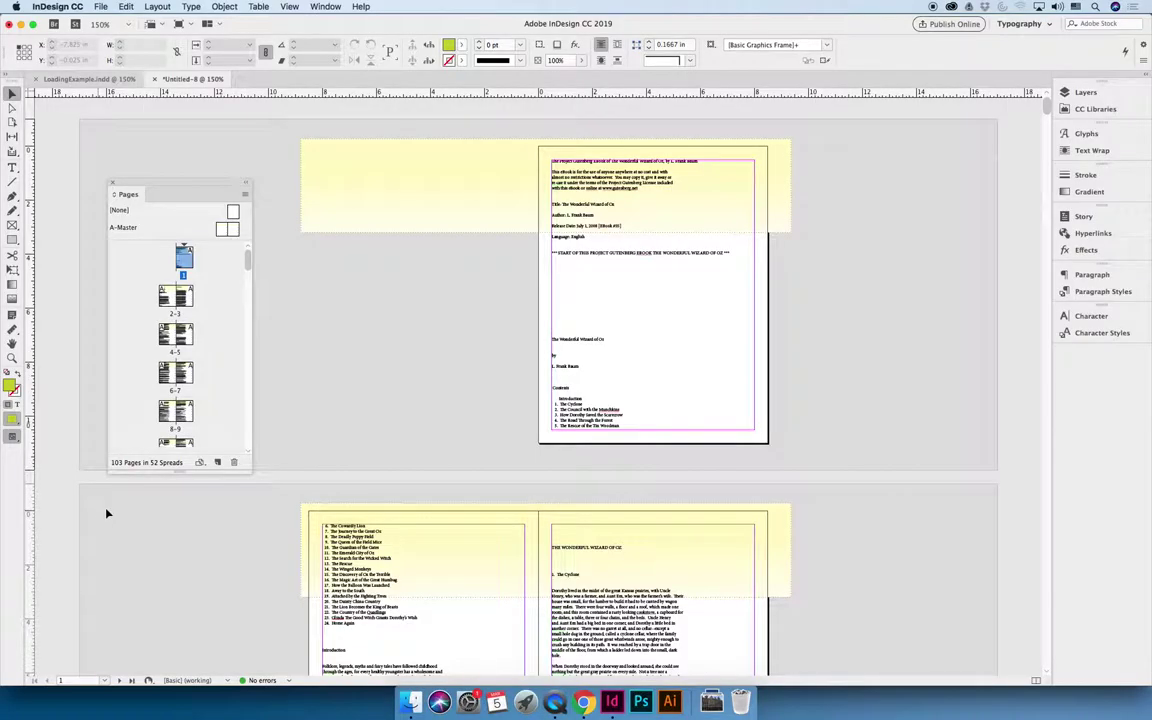
- Float the Paragraph Styles panel over the page and choose Load Paragraph Styles
drag(213, 184, 209, 147)
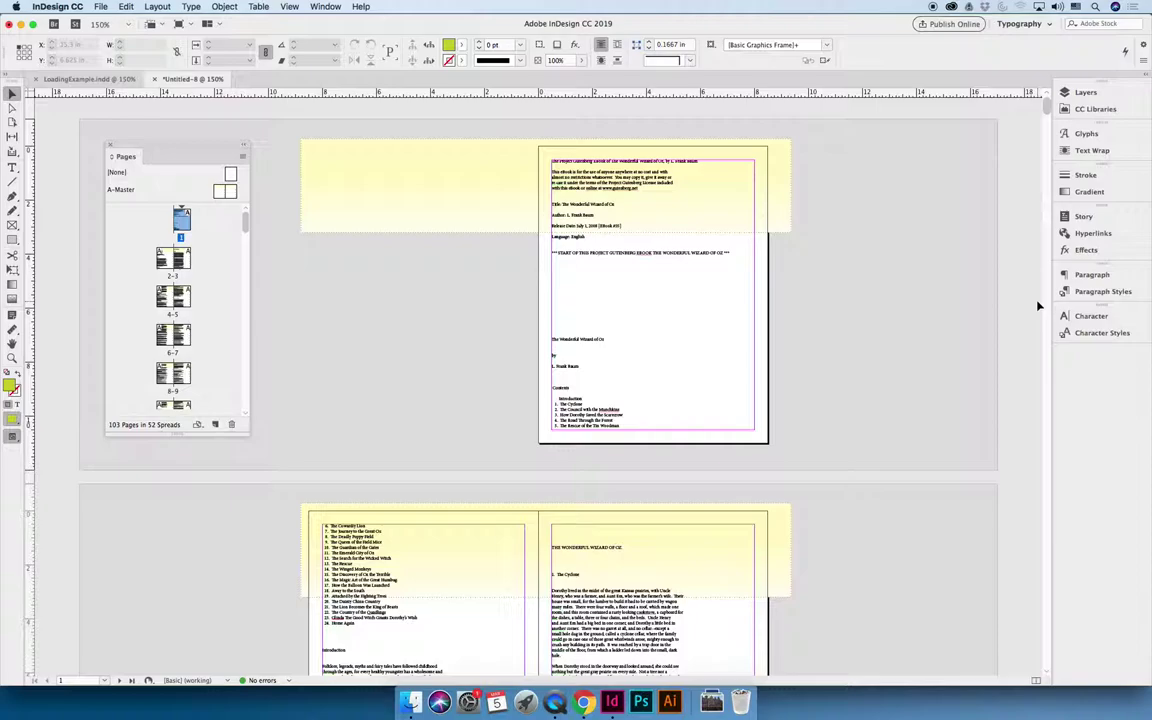
click(1095, 291)
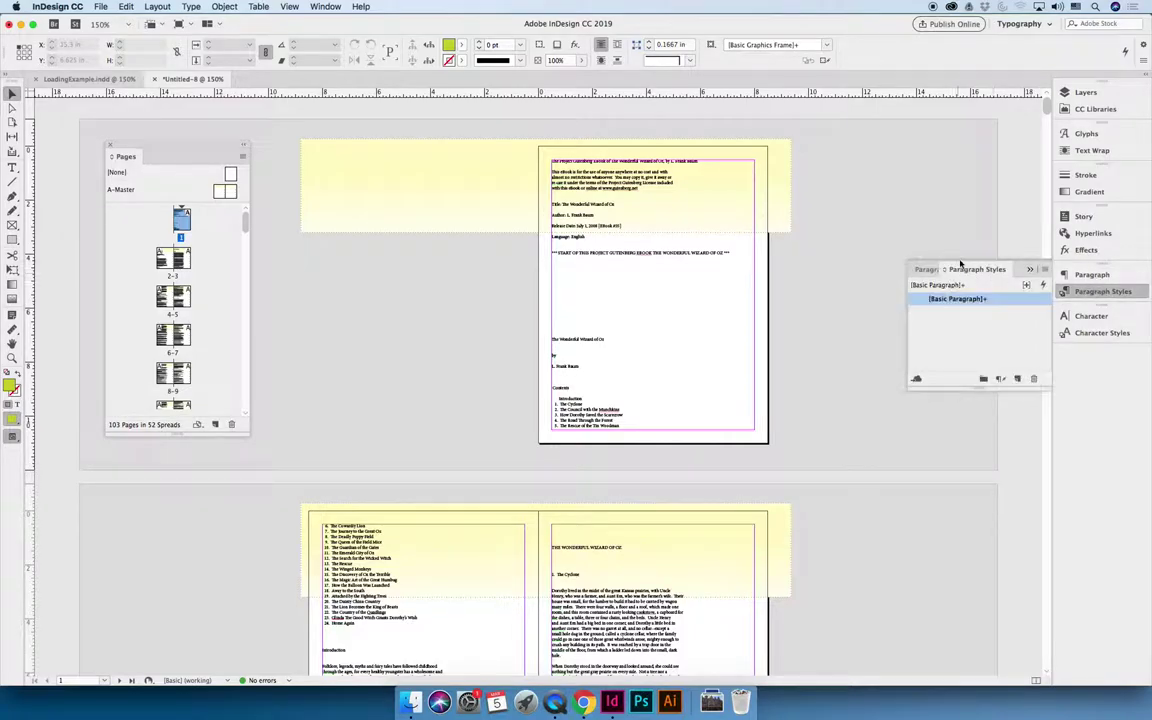
drag(960, 265, 853, 270)
click(1026, 265)
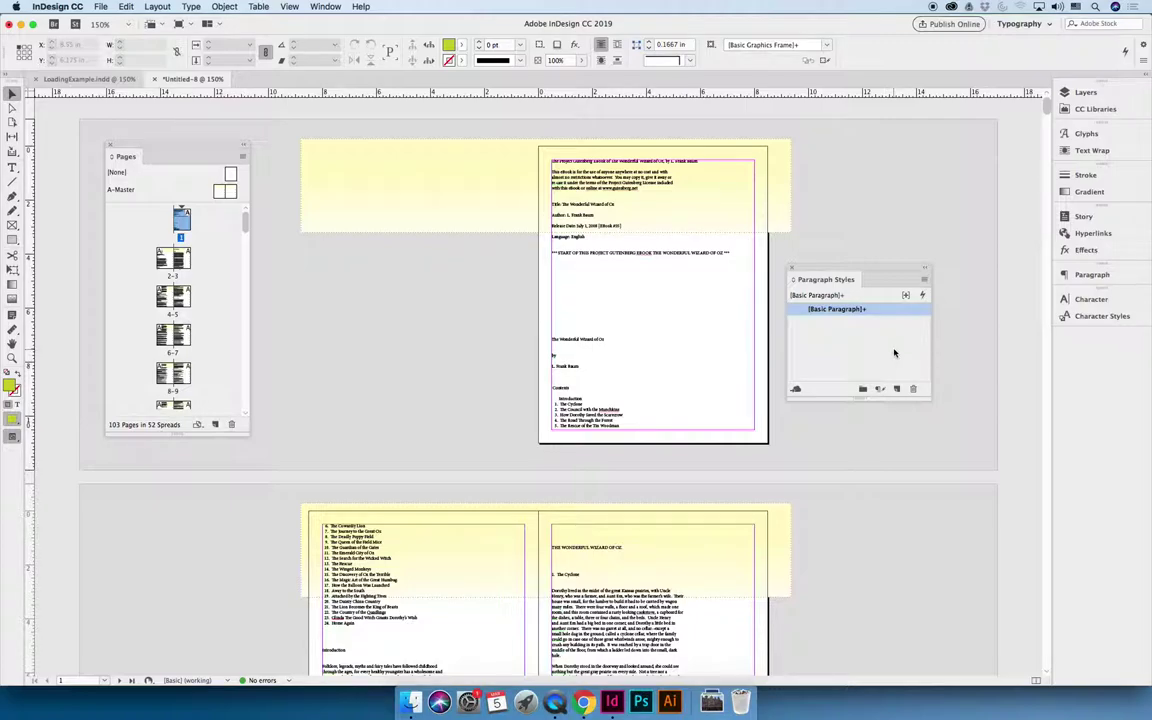
click(924, 281)
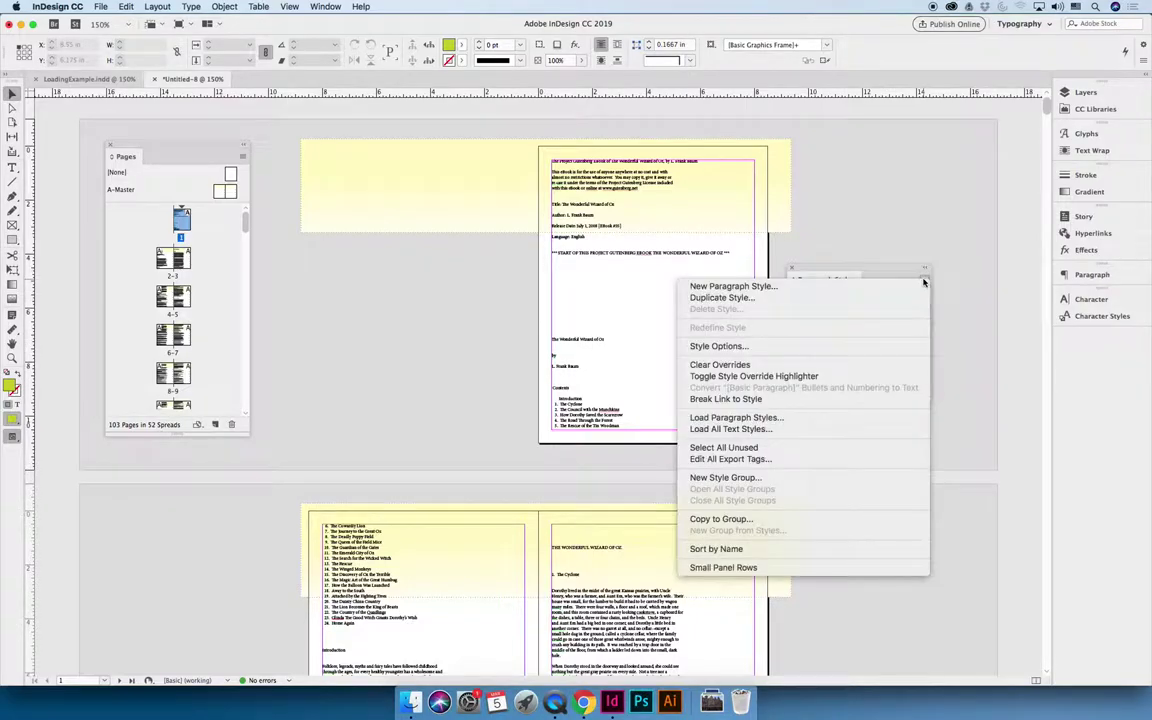
click(895, 267)
drag(895, 267, 759, 267)
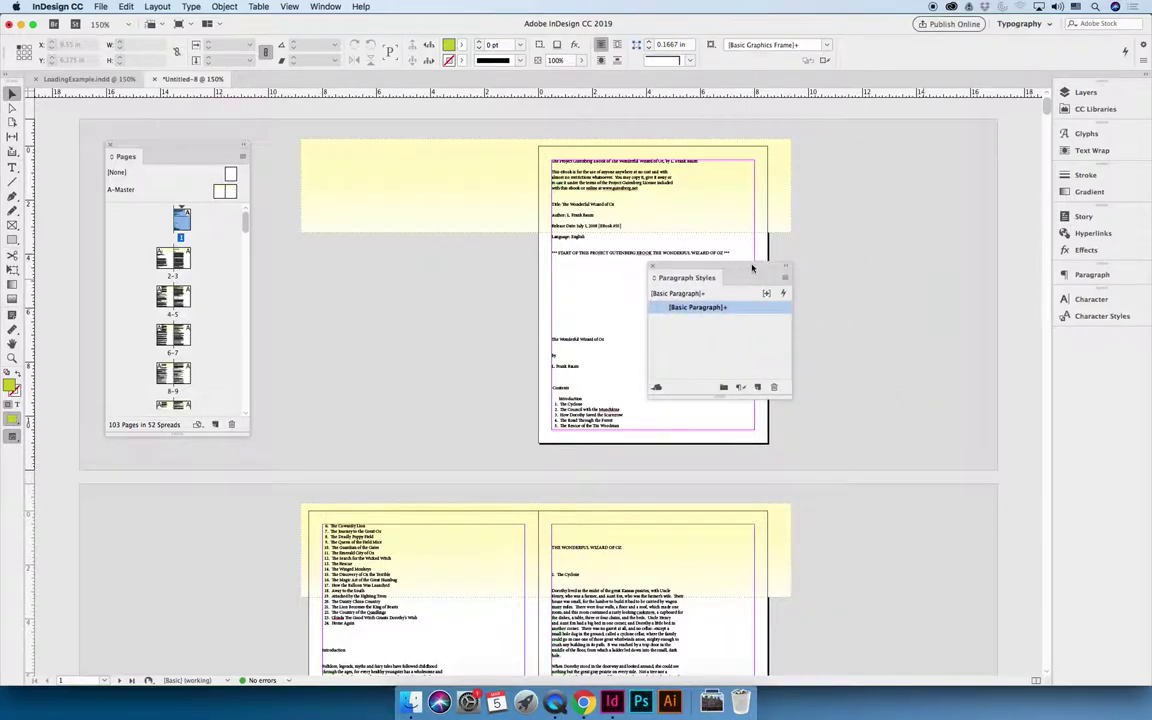
click(786, 278)
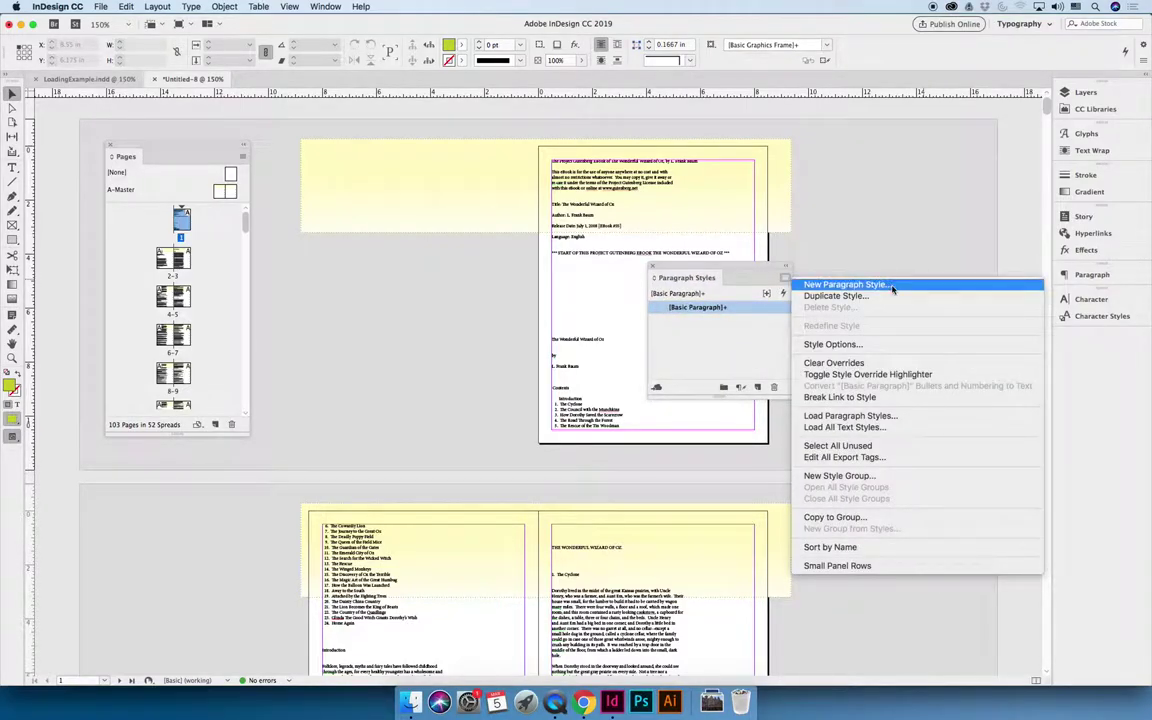
click(884, 418)
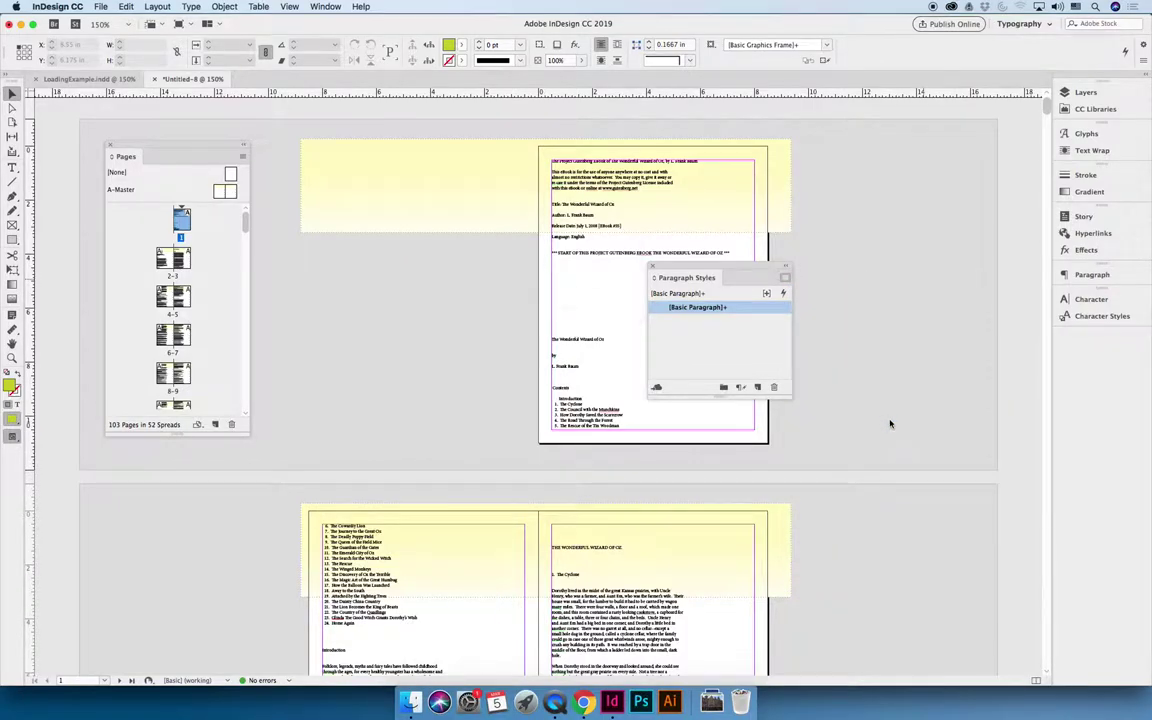
- Load only the Body Copy style from LoadingExample.indd, excluding [Basic Paragraph]
scroll(560, 288, down, 3)
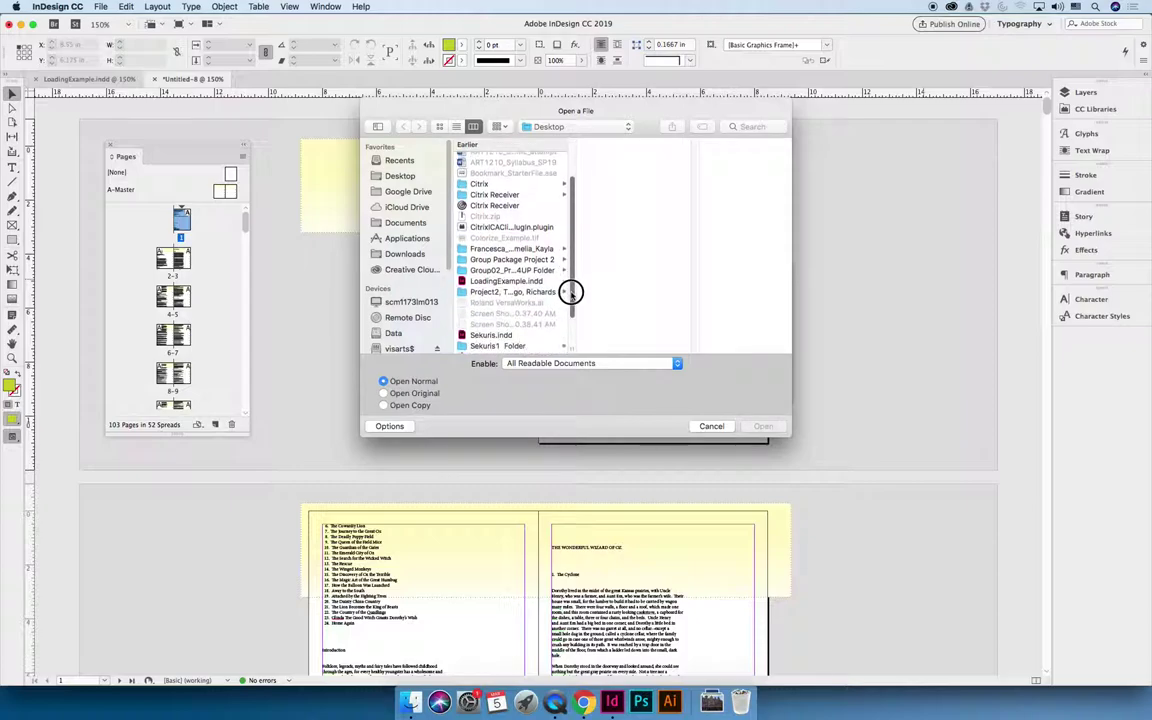
click(506, 284)
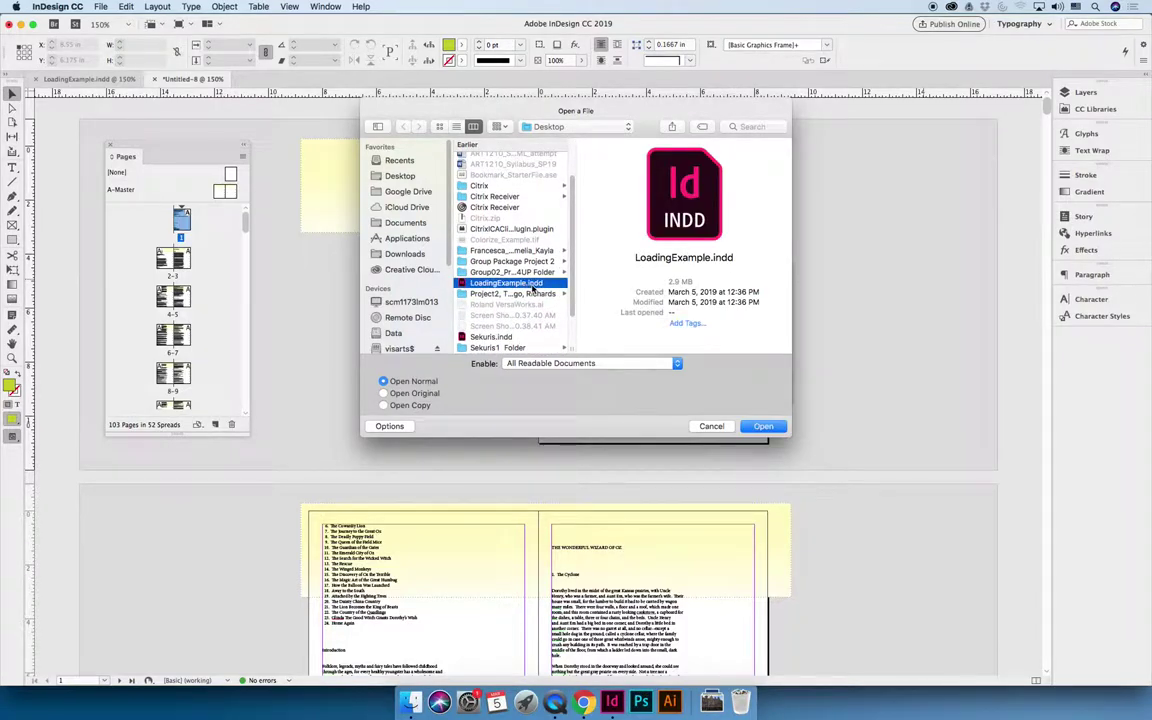
click(764, 426)
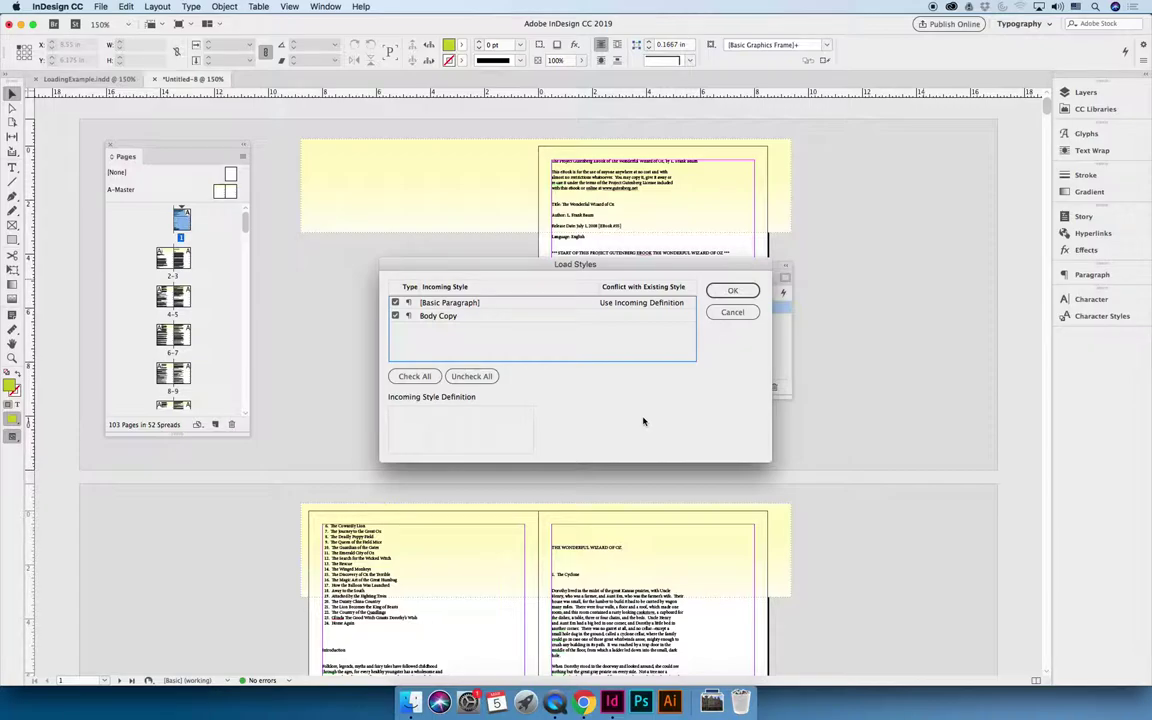
key(space)
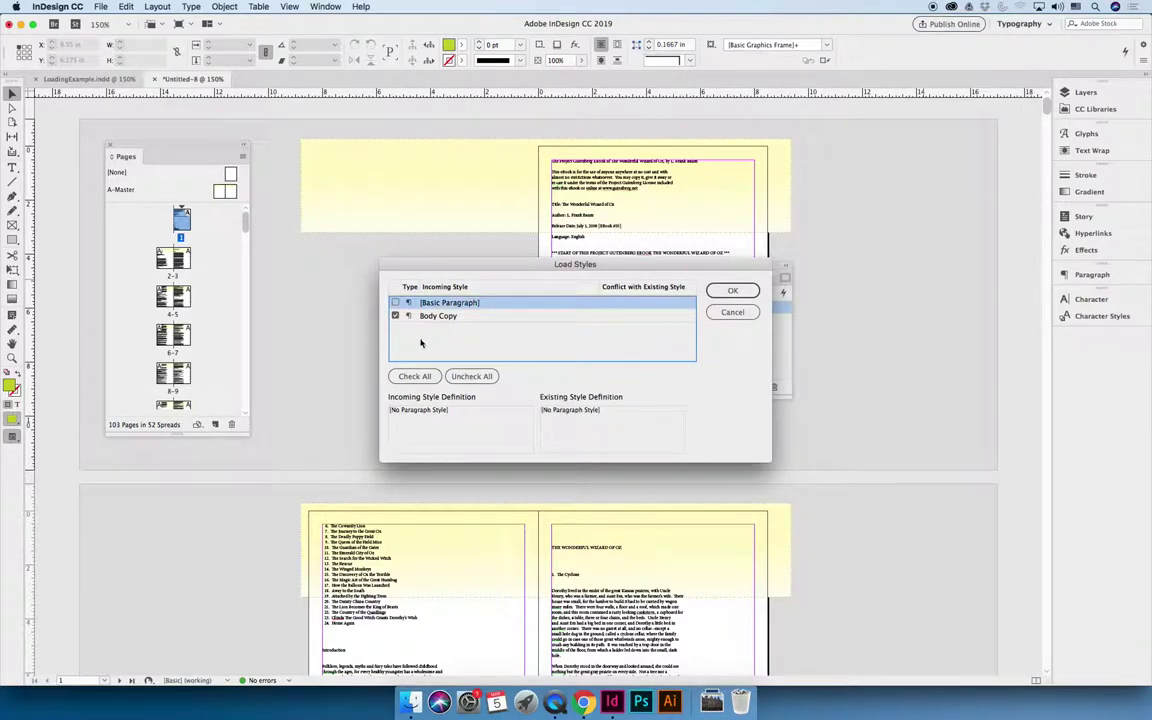
click(729, 291)
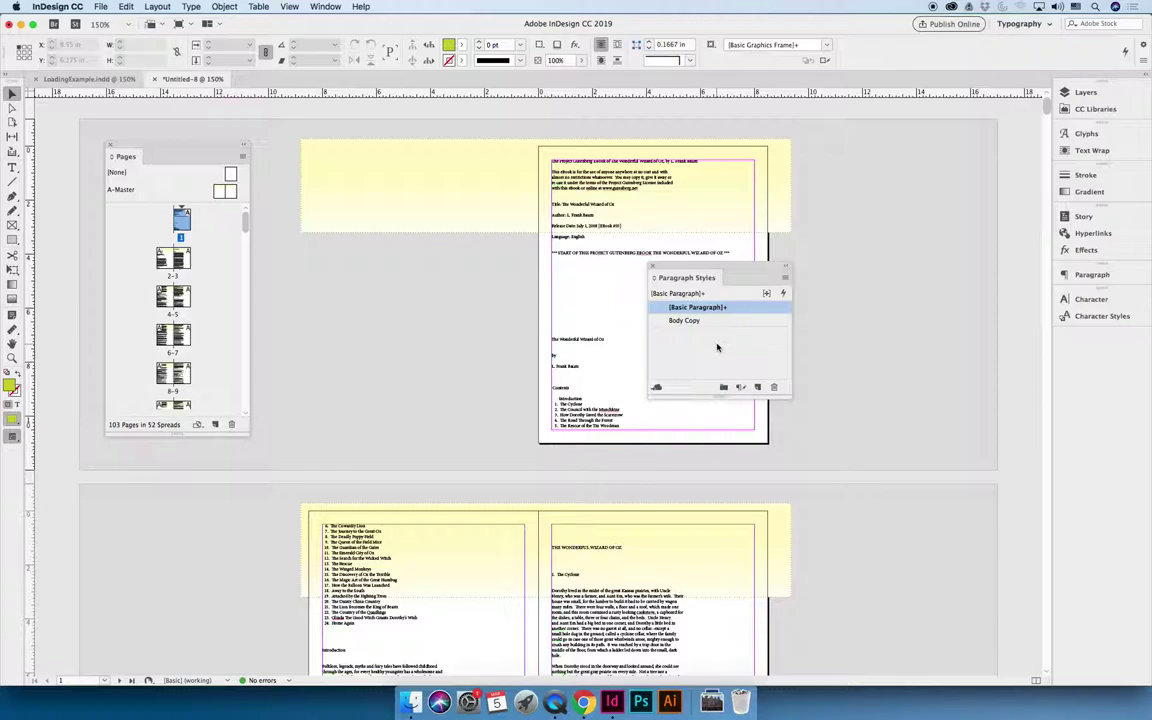
- Apply Body Copy to all the book's text and preview it in Presentation mode
drag(713, 266, 890, 247)
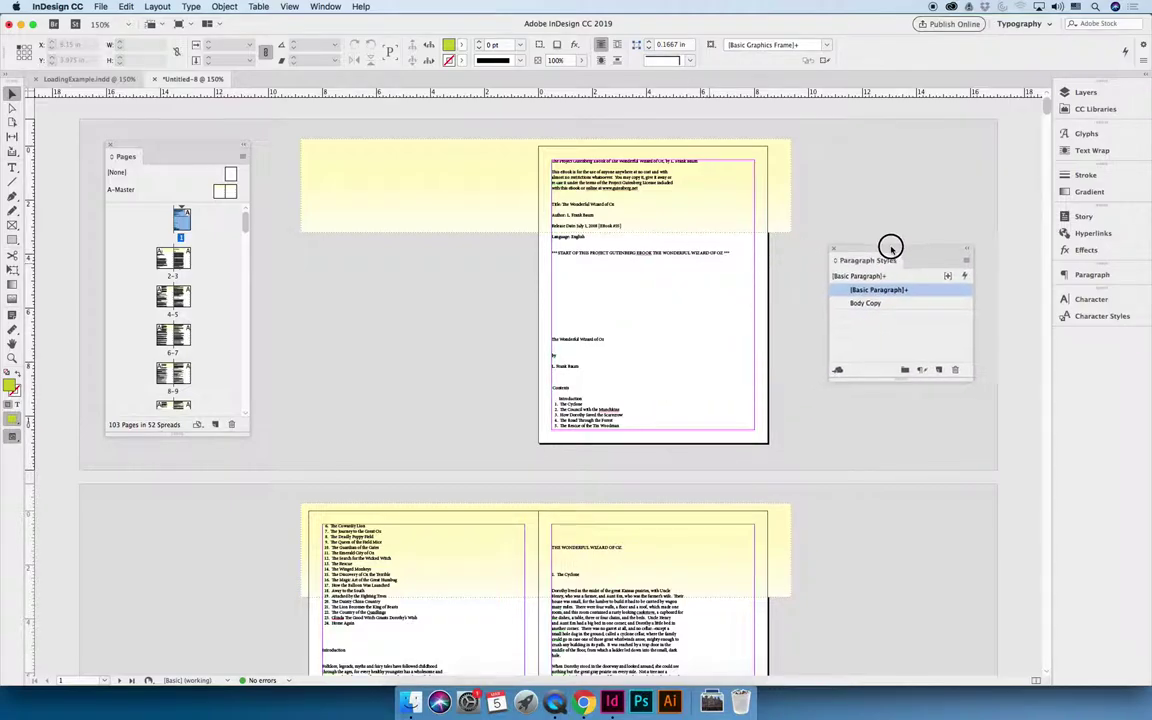
double_click(621, 193)
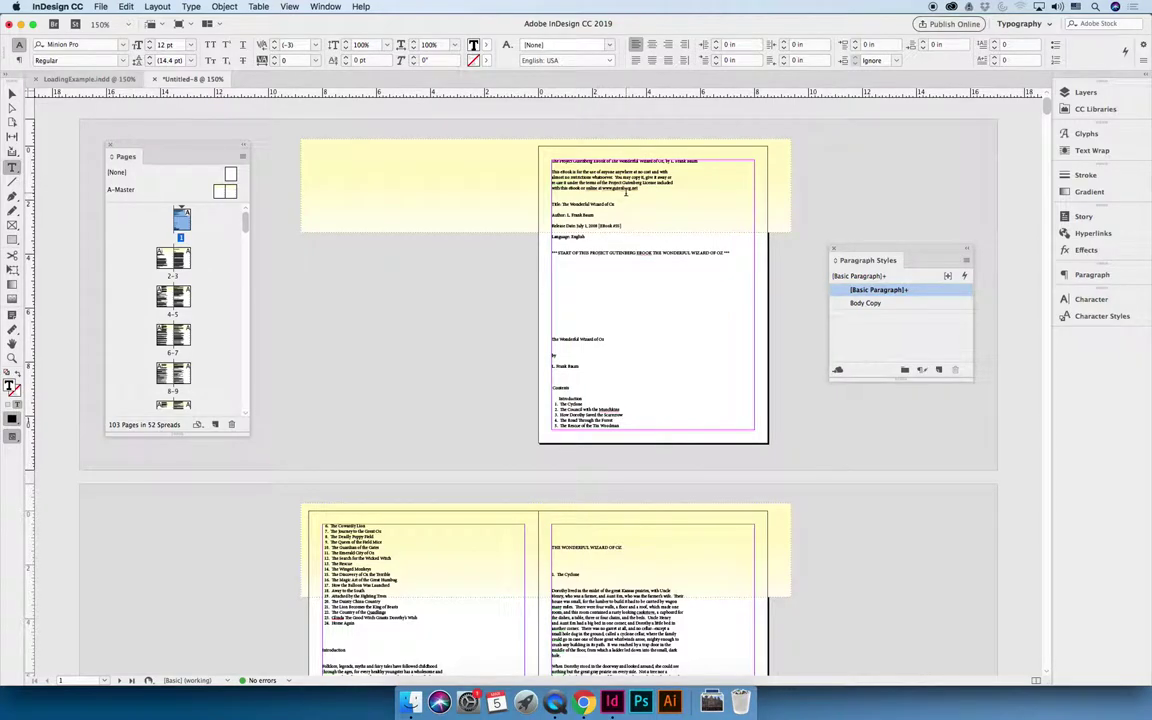
key(super+a)
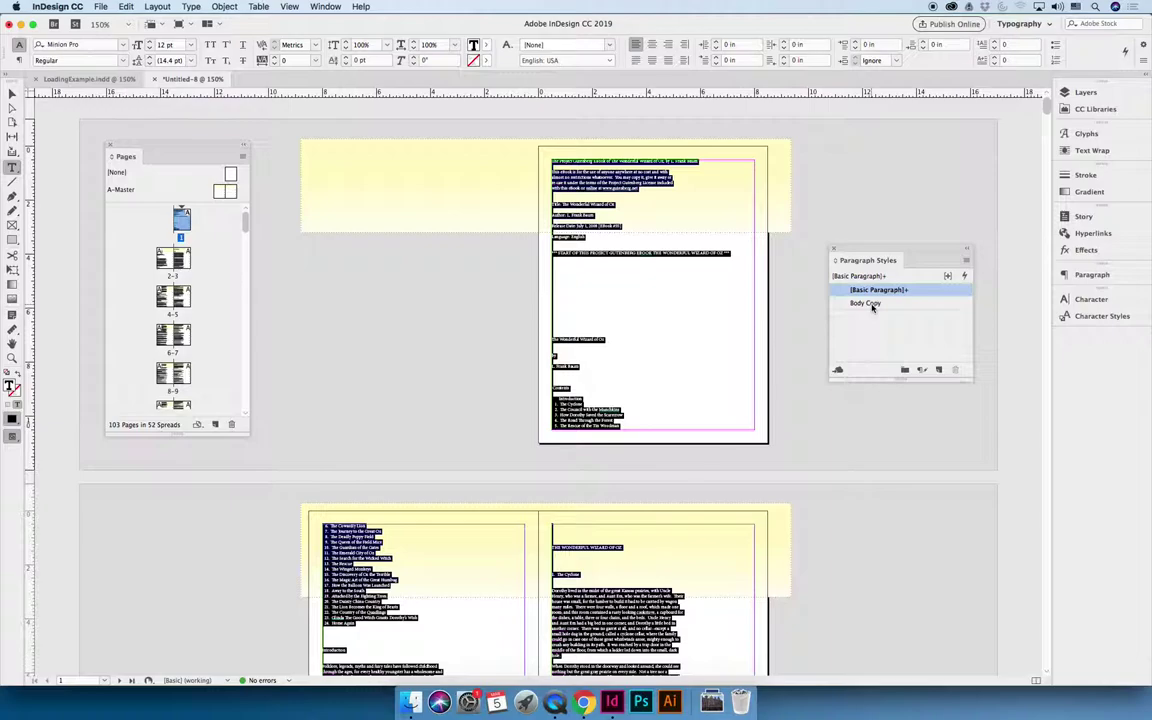
click(870, 304)
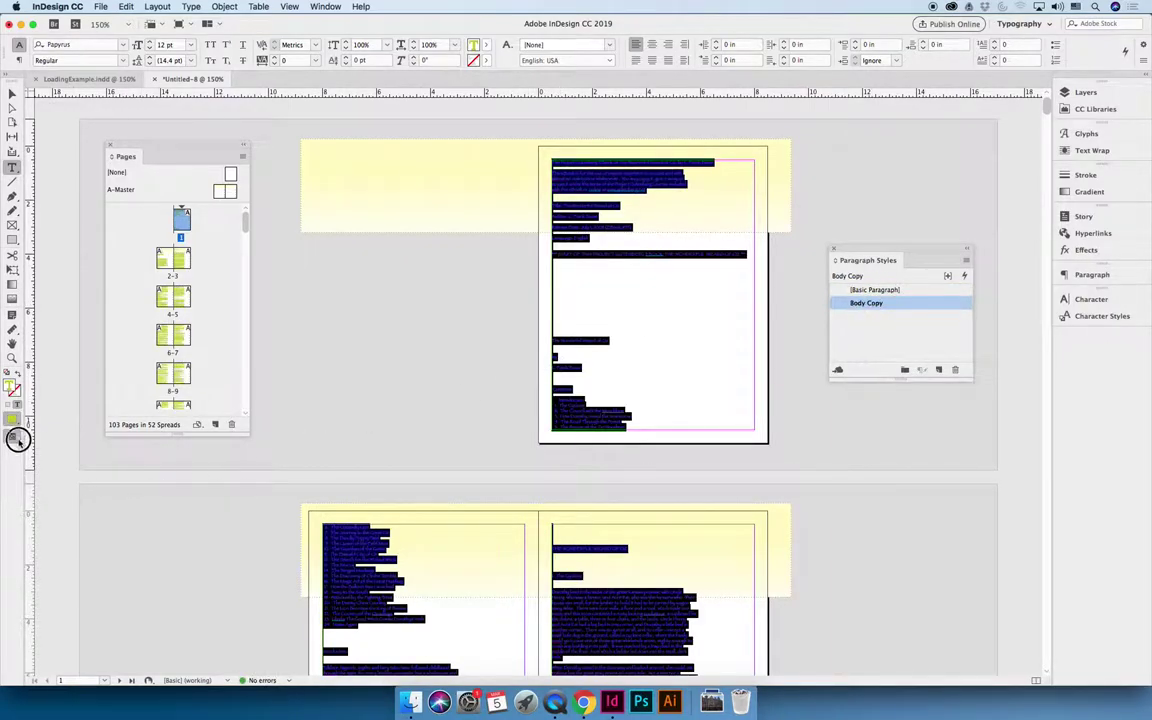
drag(18, 440, 57, 498)
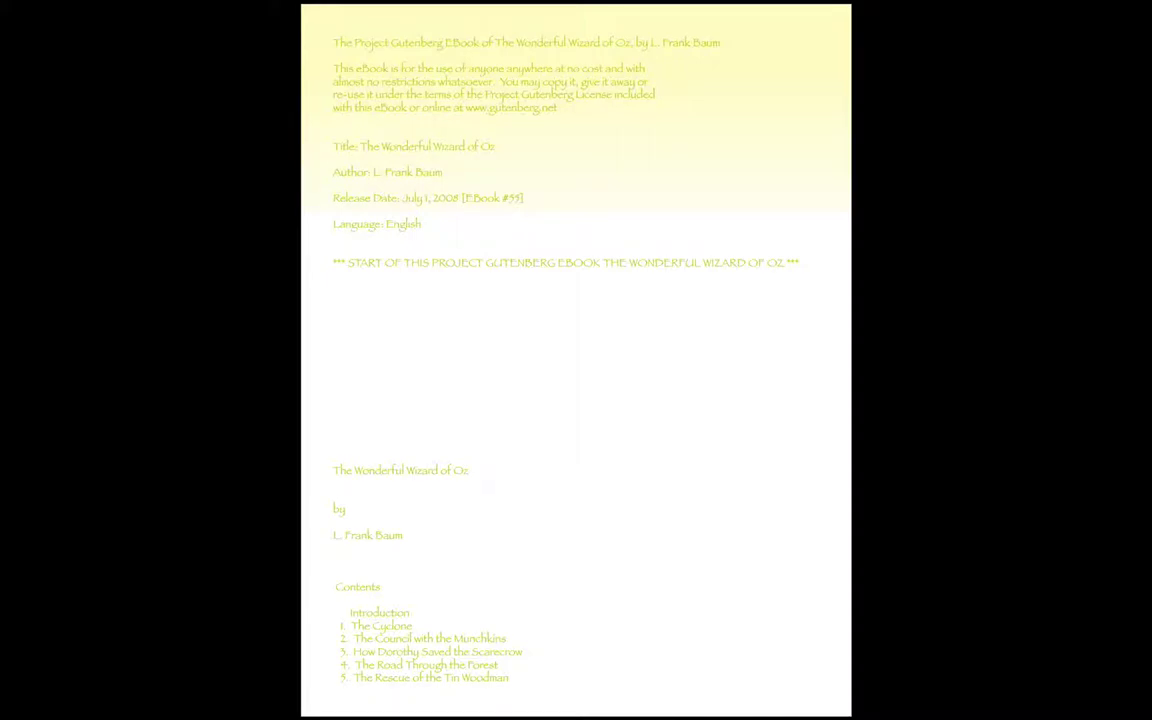
- Exit Presentation mode back to Normal view, showing the green Body Copy pages
key(Escape)
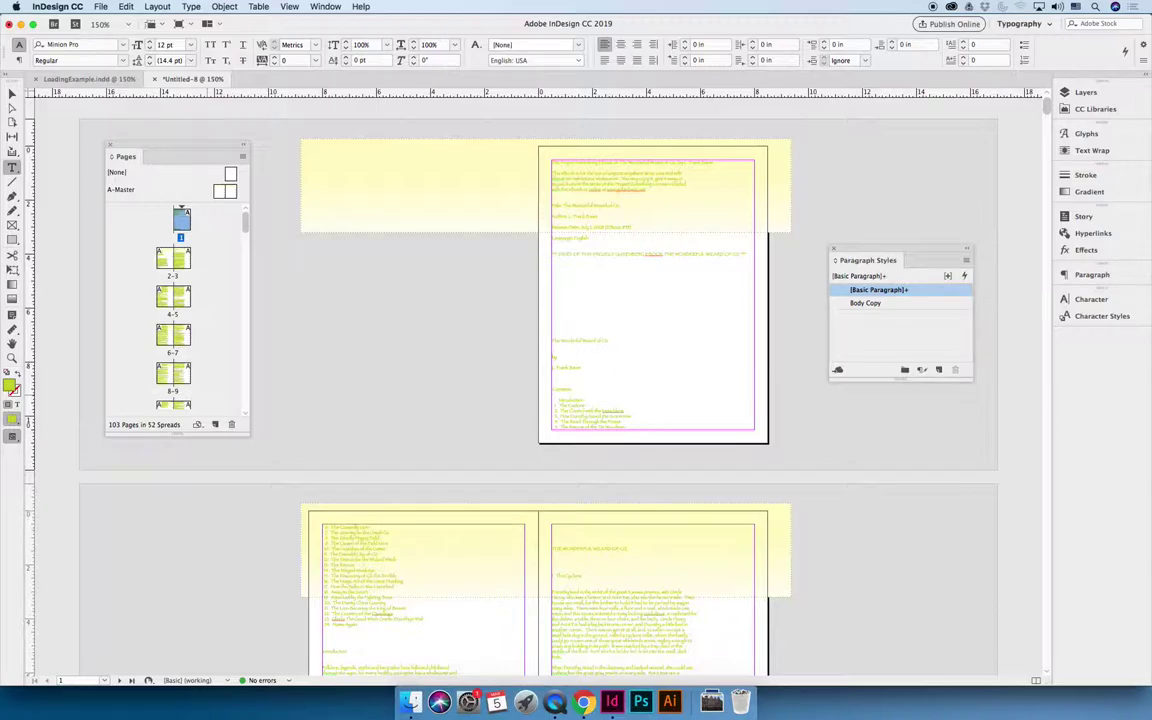
click(12, 93)
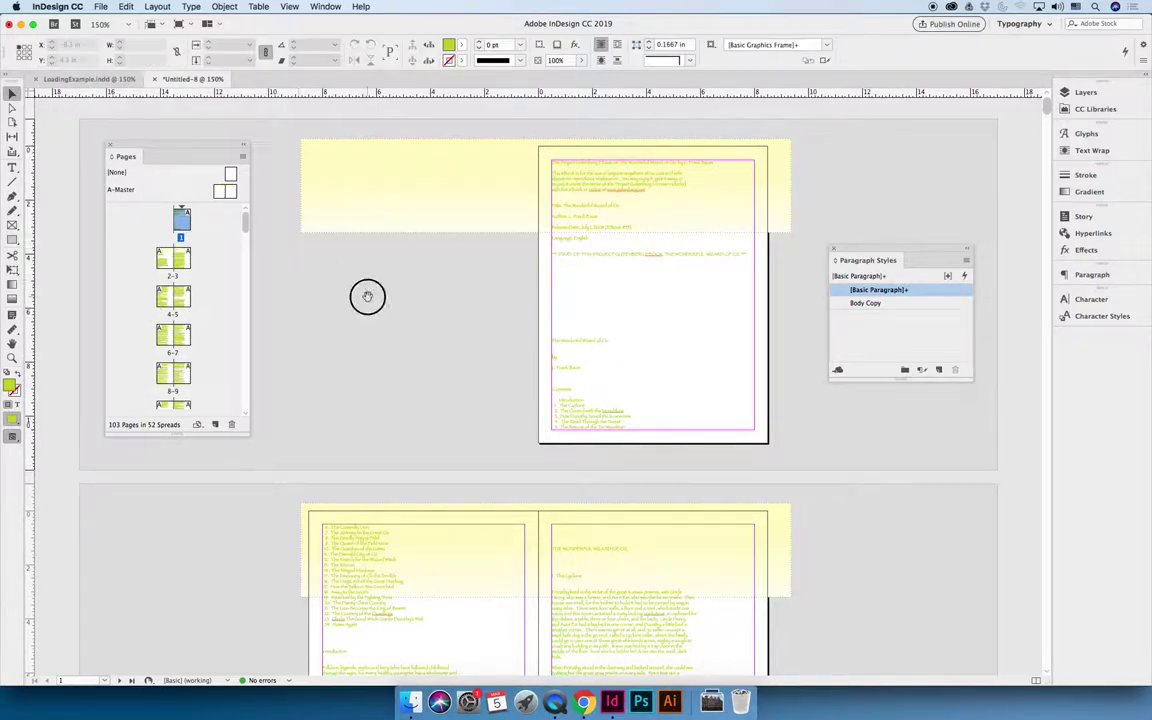